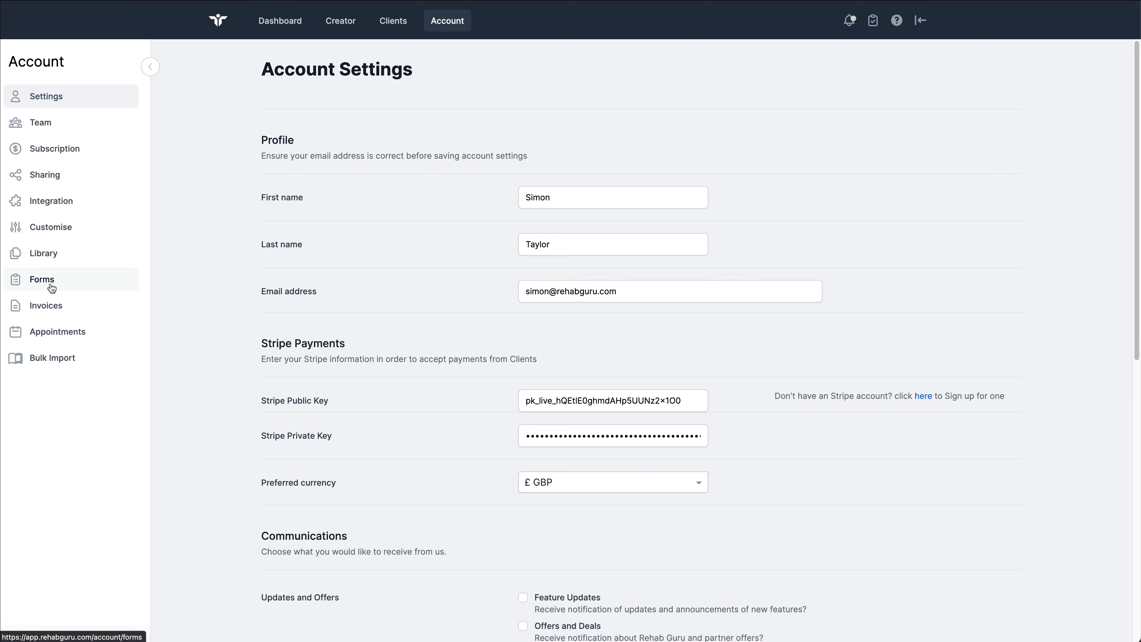
- Start a new form template in the account's forms and add a second question to Section 1
left_click(53, 286)
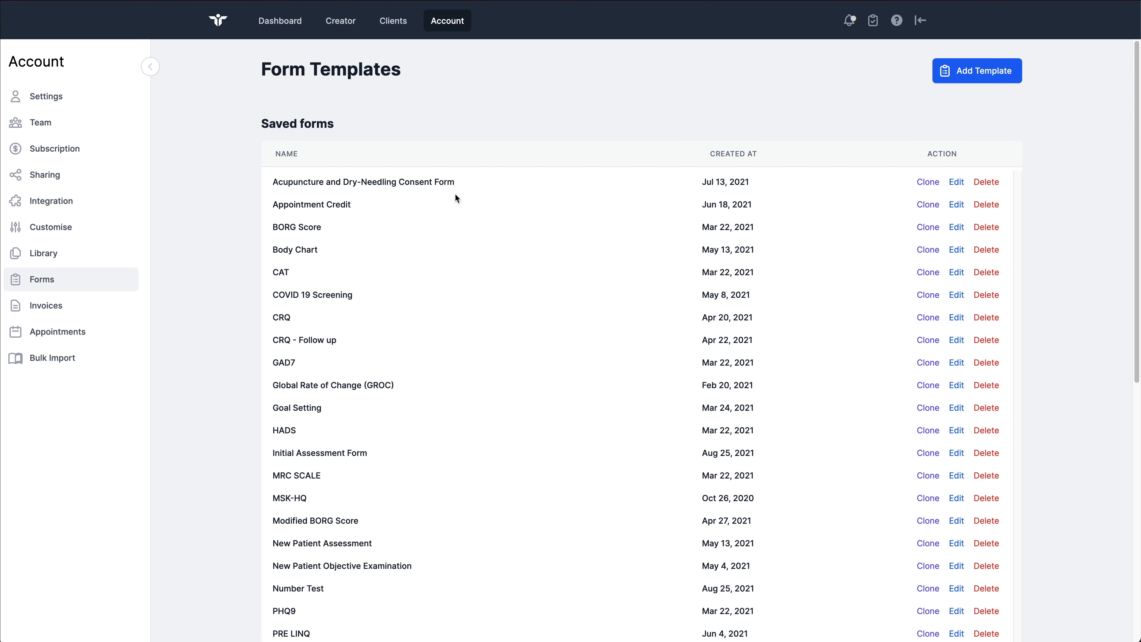
left_click(973, 80)
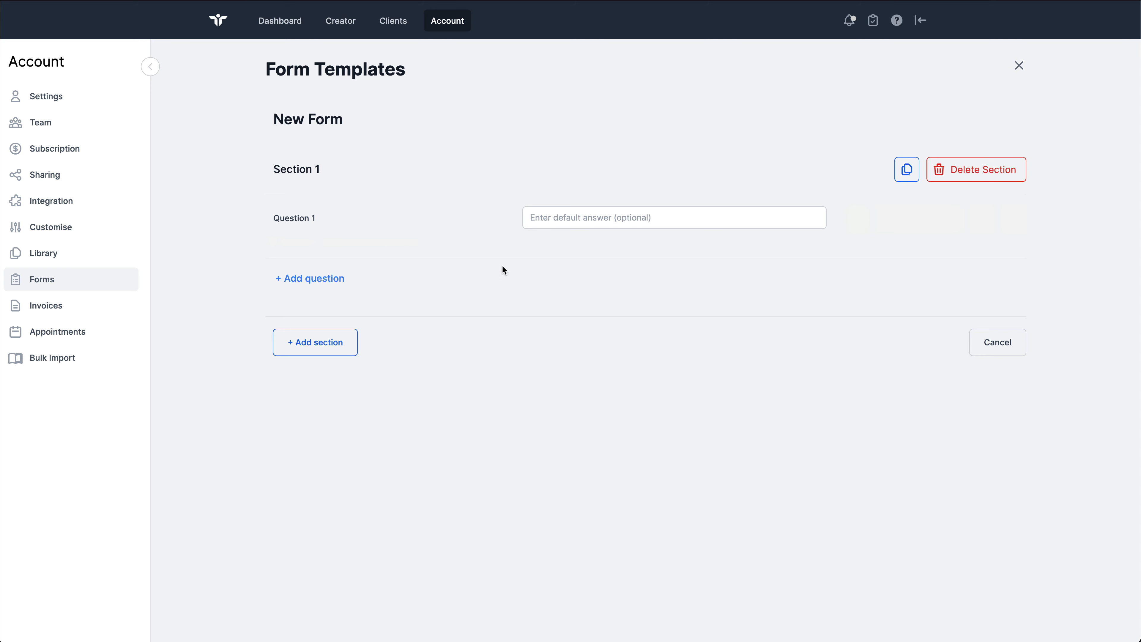
double_click(305, 218)
left_click(348, 220)
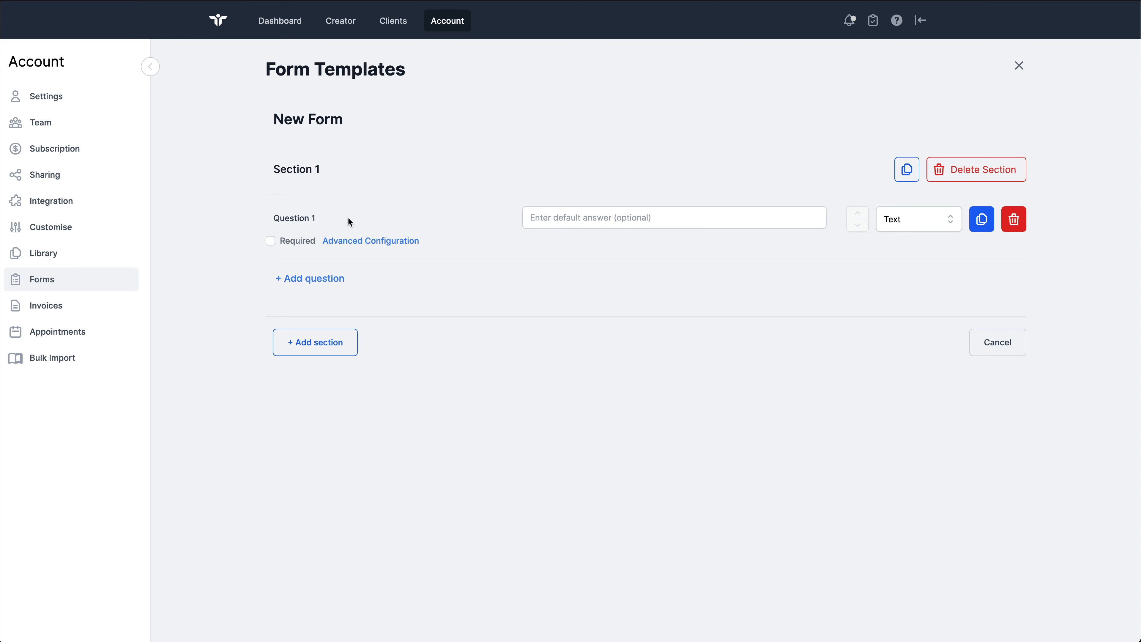
left_click(294, 280)
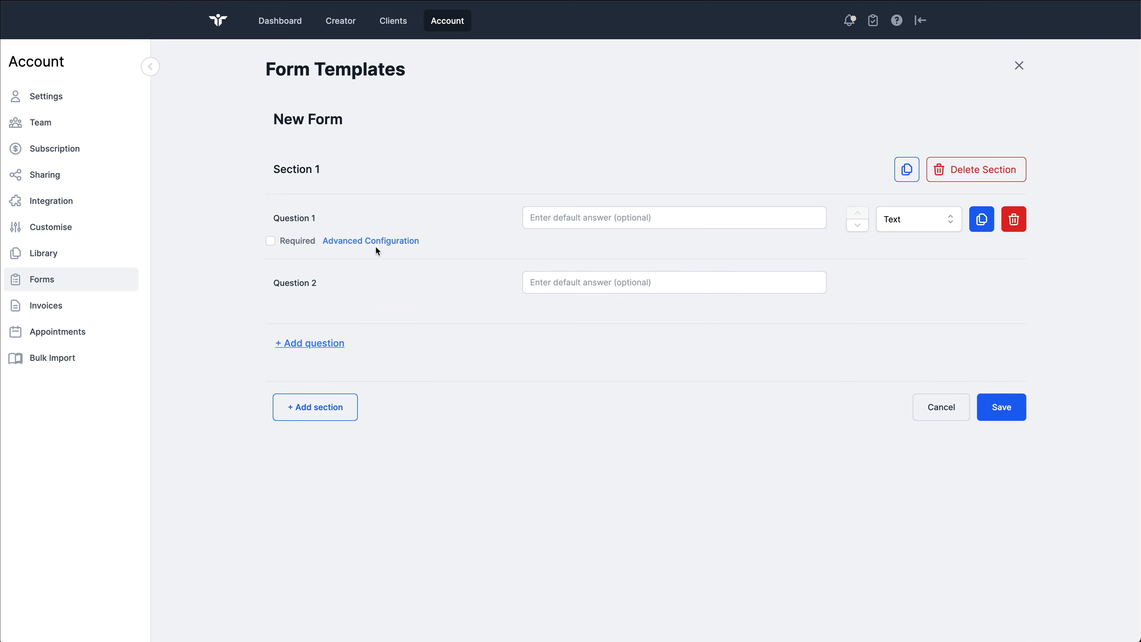
- Make Question 1 a Single-choice question with the options Number 1 and Number 2
left_click(907, 224)
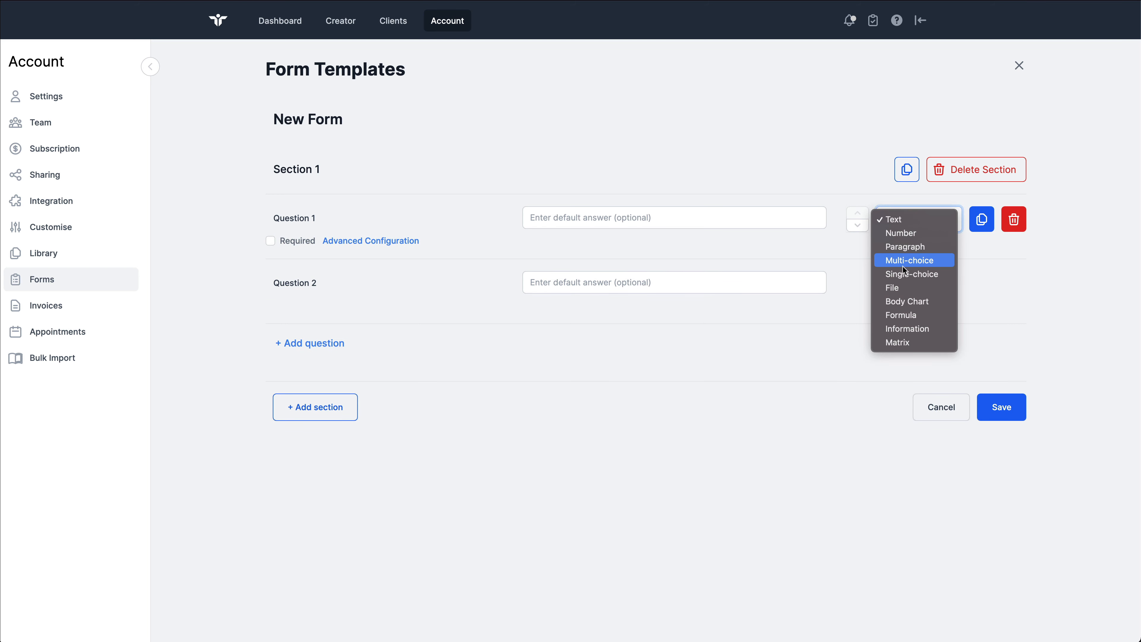
left_click(903, 274)
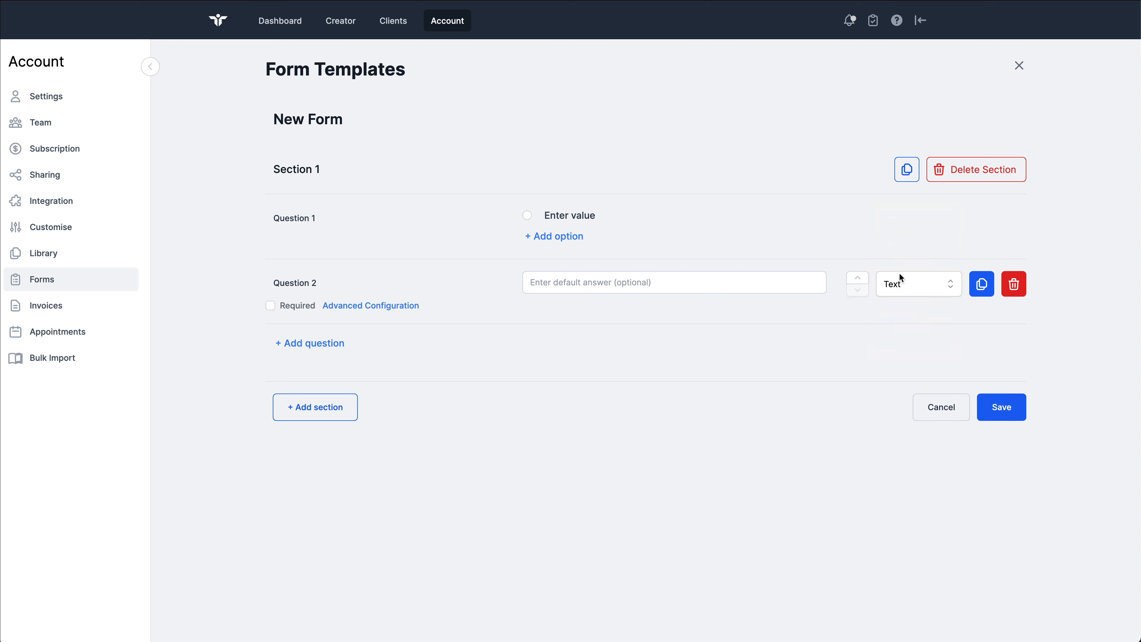
left_click(576, 220)
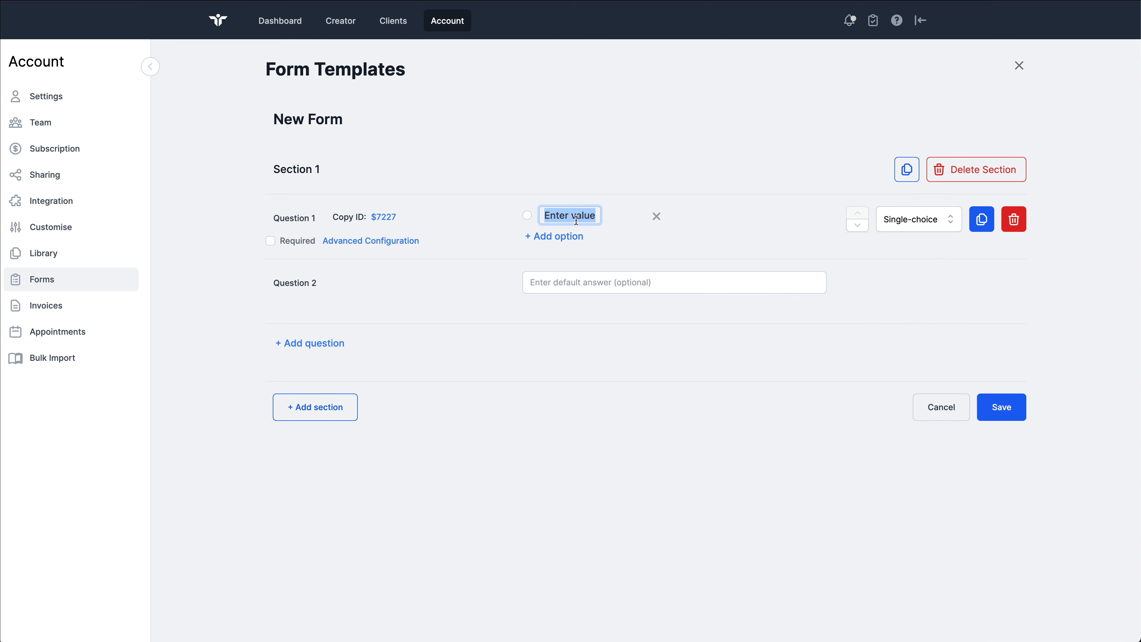
type("Number 1")
left_click(560, 237)
left_click(584, 235)
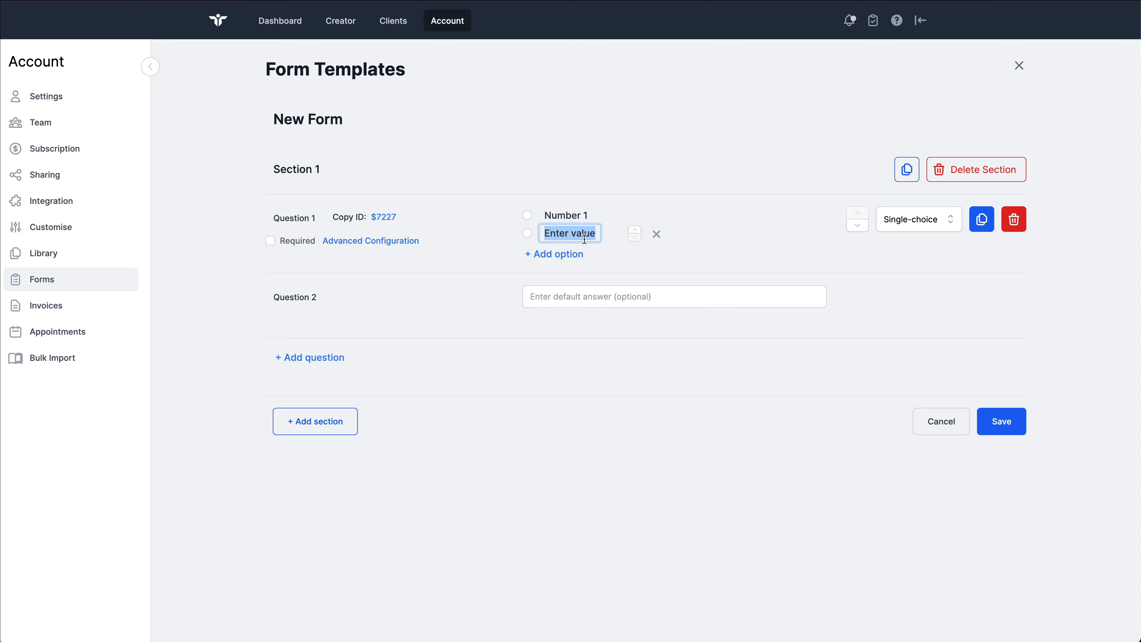
type("Number 2")
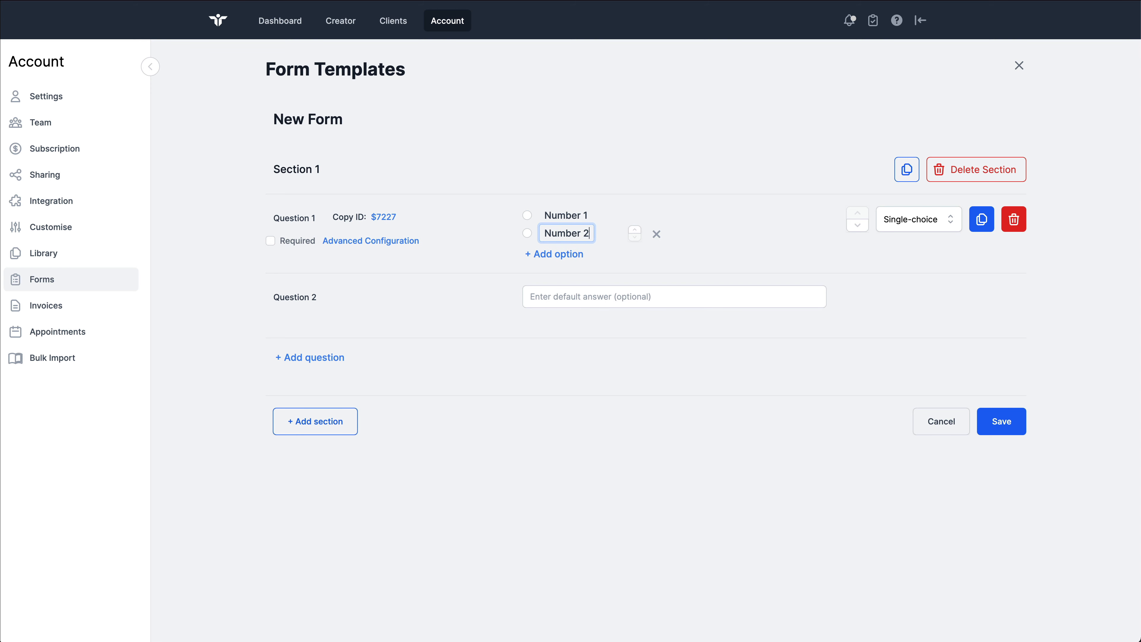
left_click(485, 232)
left_click(491, 300)
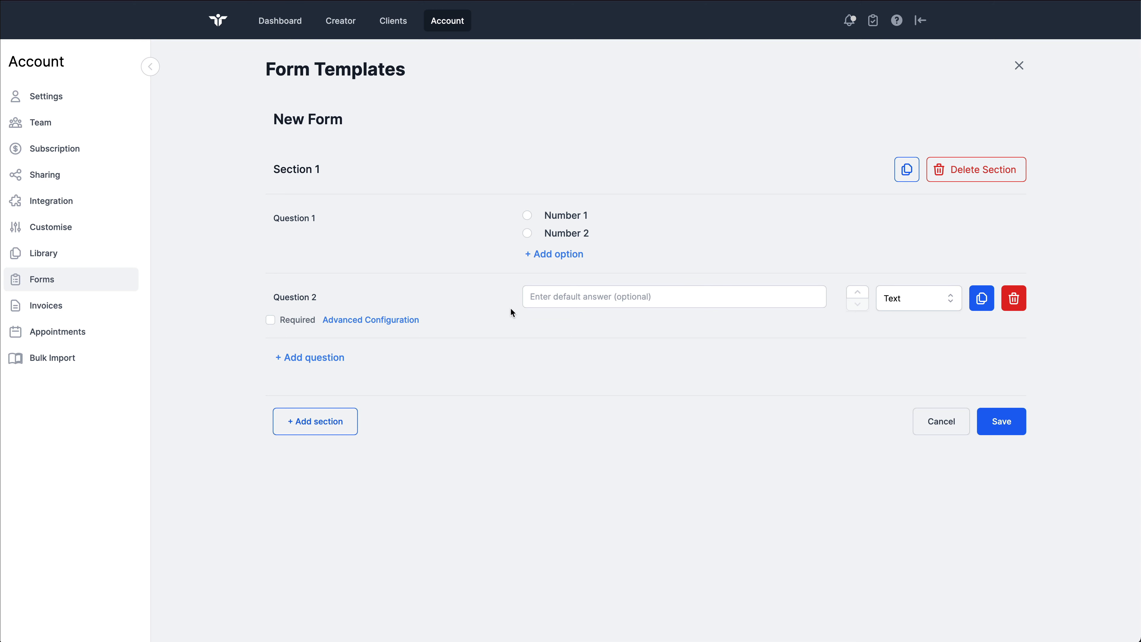
left_click(490, 242)
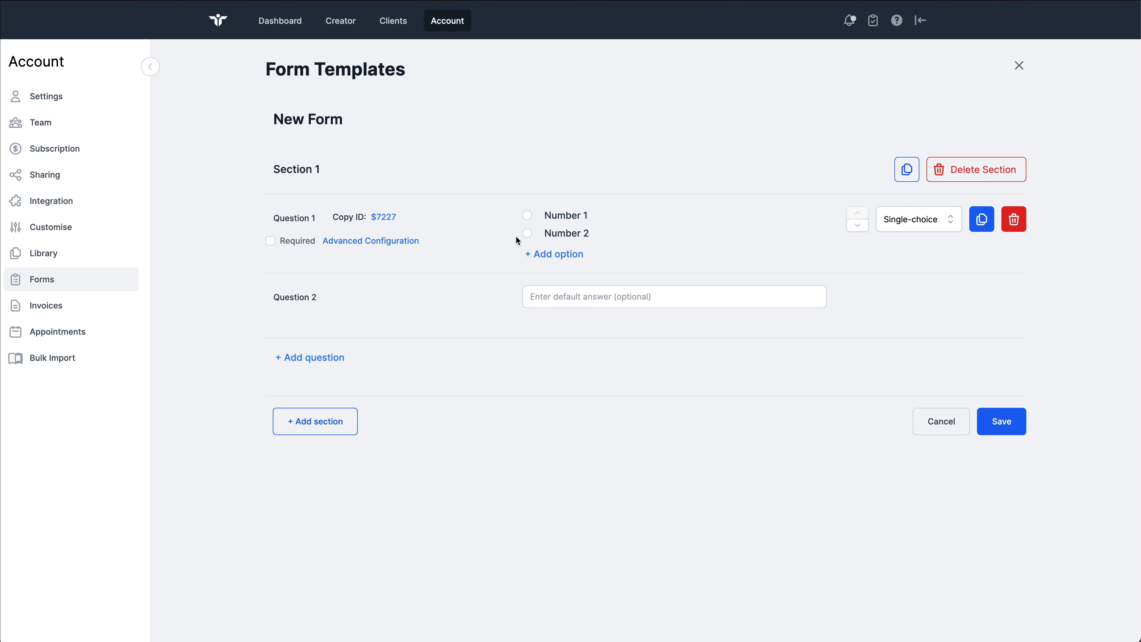
left_click(487, 295)
left_click(477, 261)
left_click(549, 310)
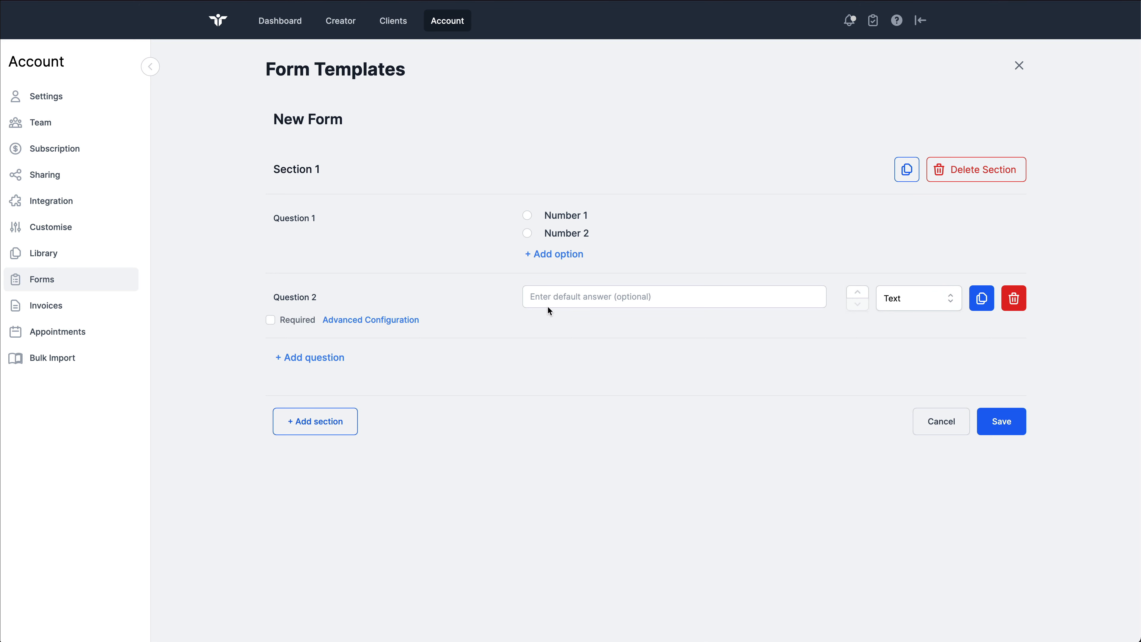
- Delete Question 2 and duplicate the single-choice Question 1
left_click(1014, 298)
left_click(969, 266)
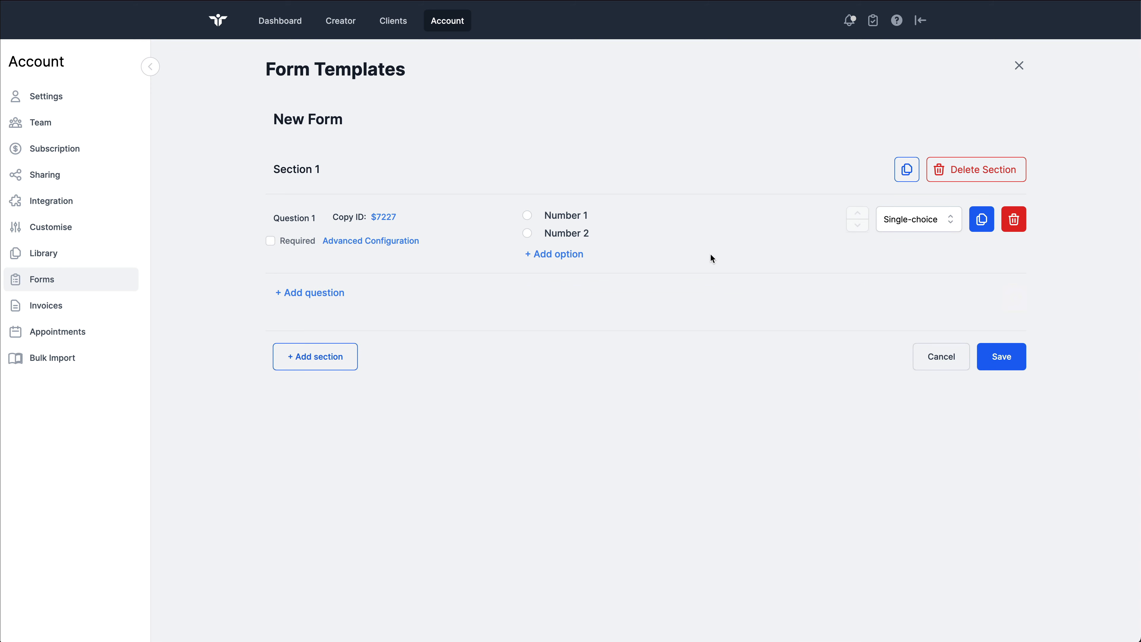
left_click(989, 227)
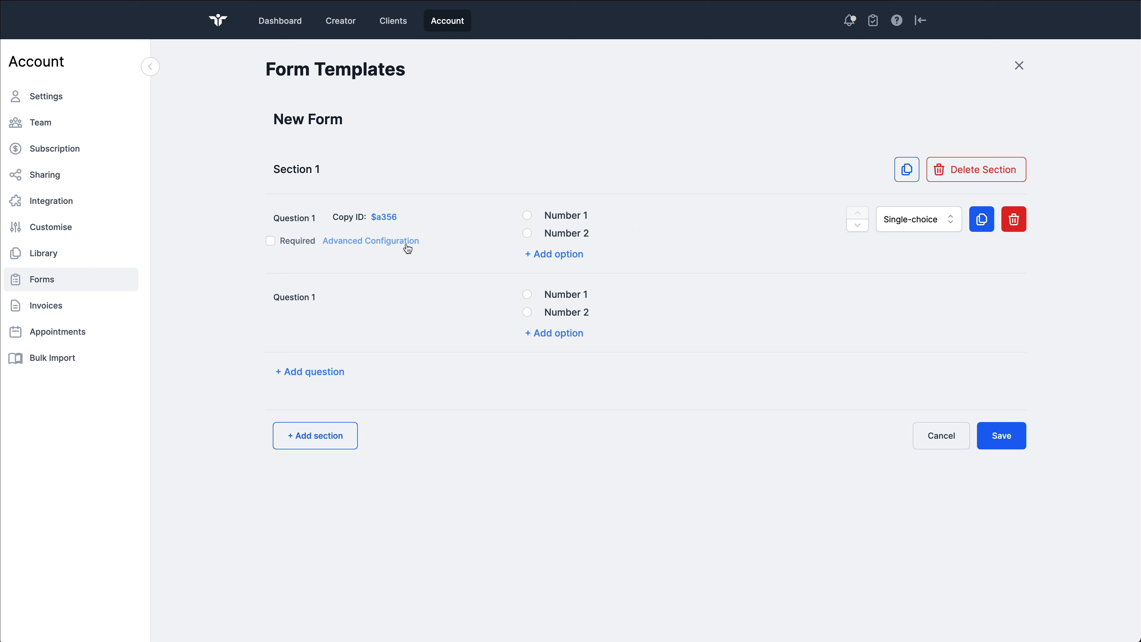
- Set the first question's internal numeric values to 1 for Number 1 and 2 for Number 2
left_click(375, 244)
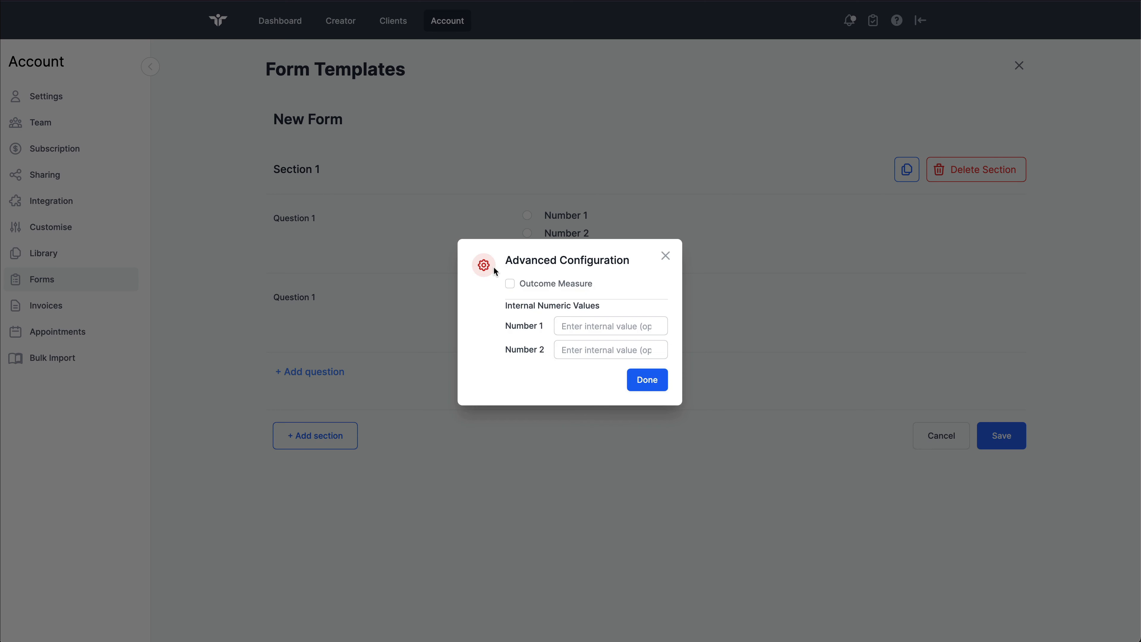
left_click(579, 327)
type("1")
left_click(569, 349)
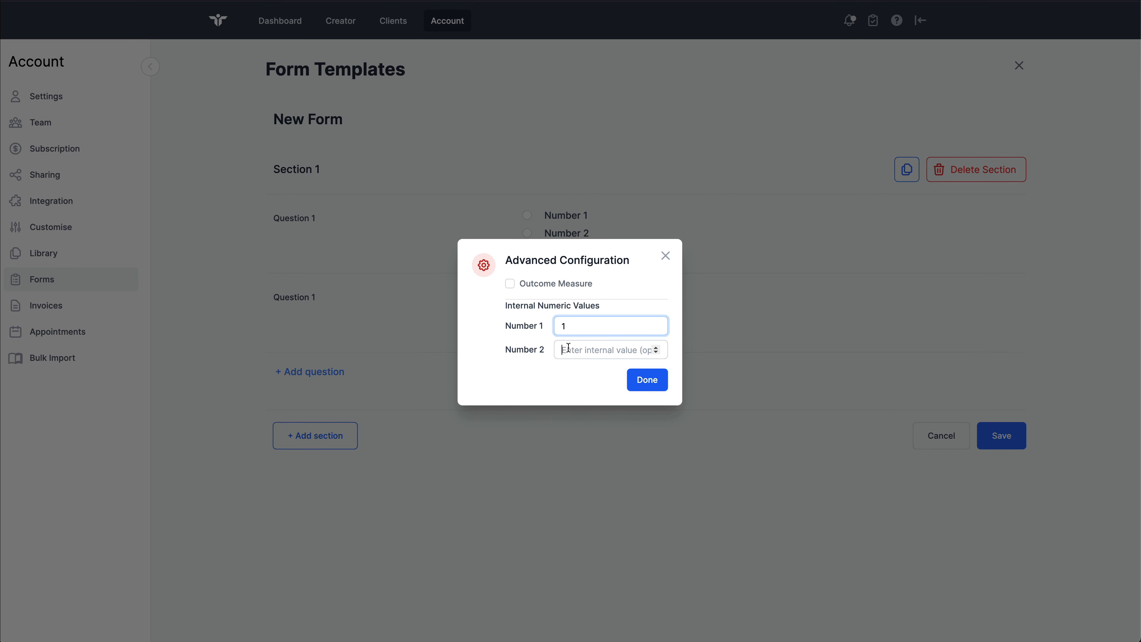
type("2")
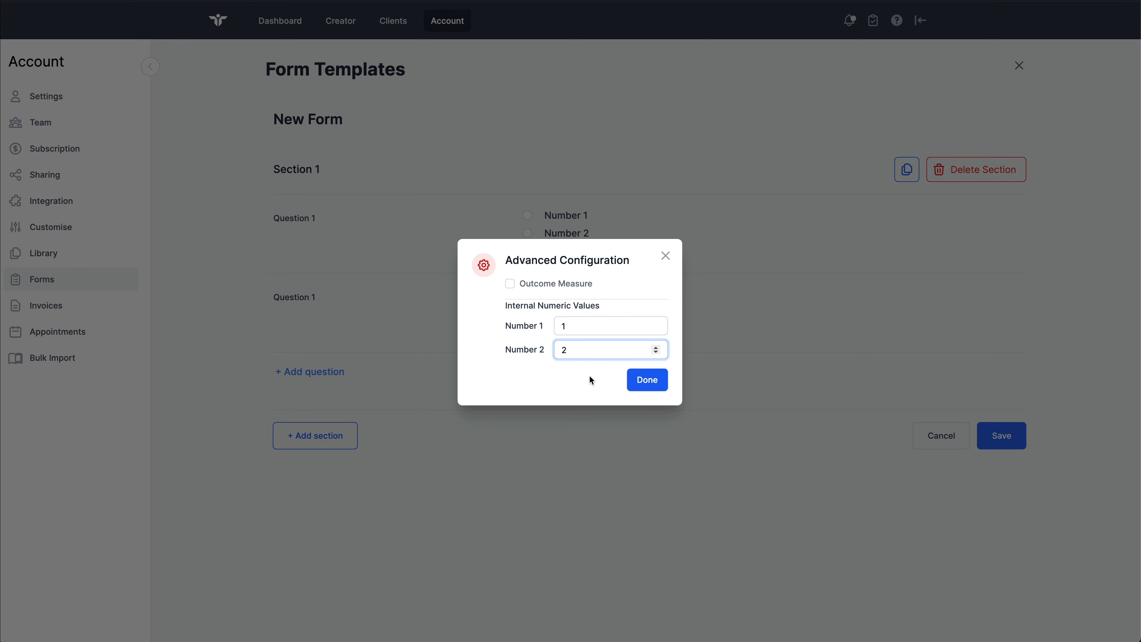
left_click(646, 379)
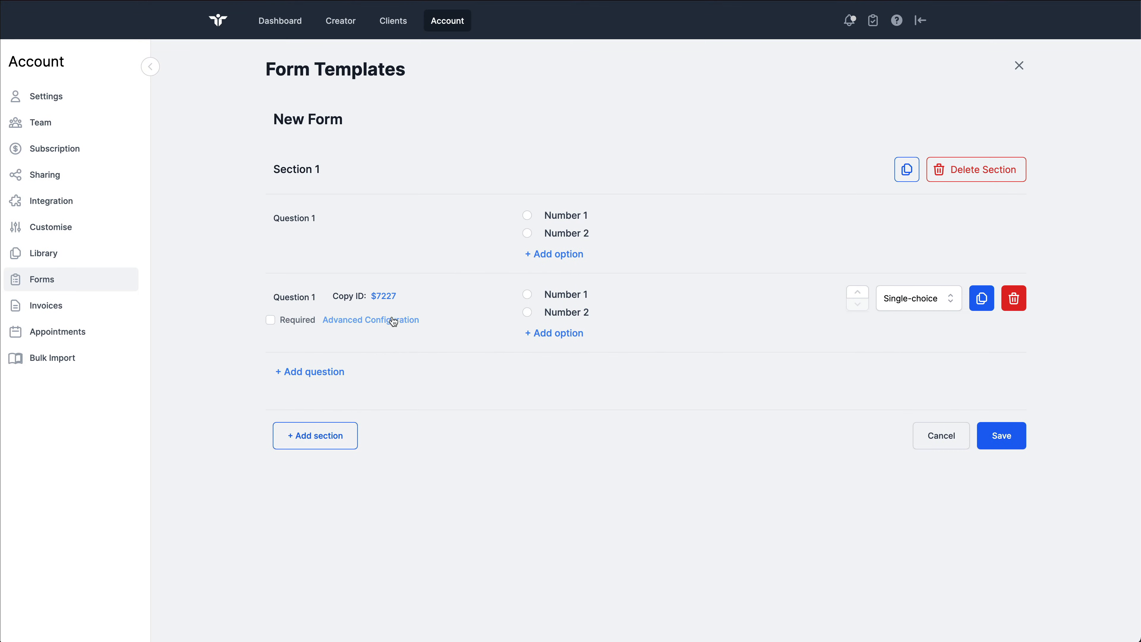
- Give the second single-choice question the internal numeric values 1 for Number 1 and 2 for Number 2
left_click(389, 321)
left_click(580, 331)
type("1")
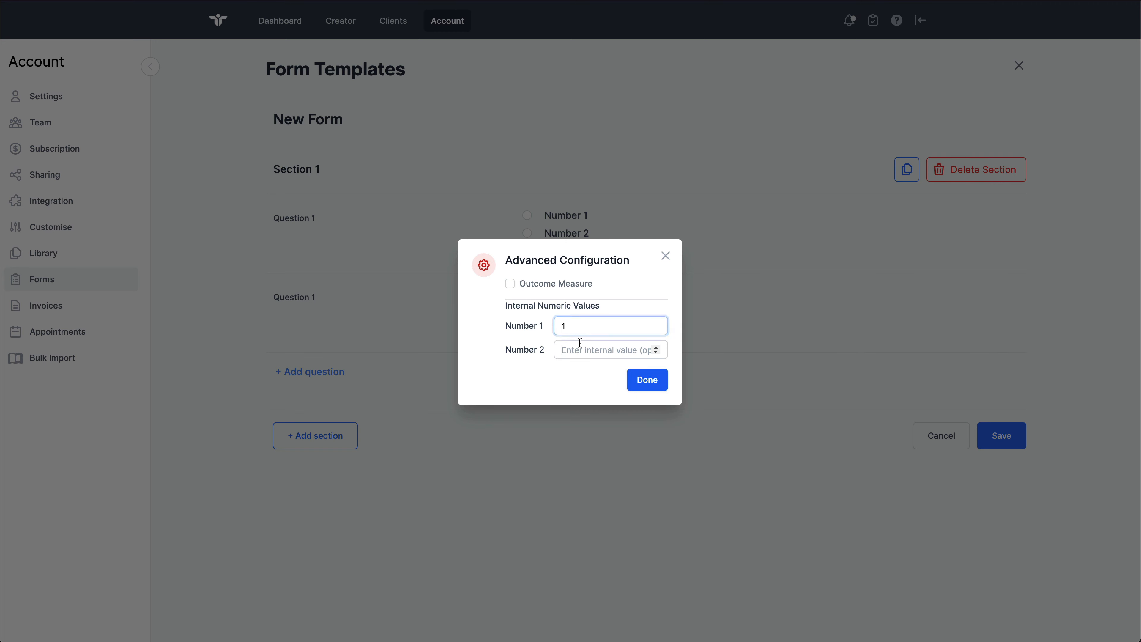
left_click(580, 350)
type("2")
left_click(646, 379)
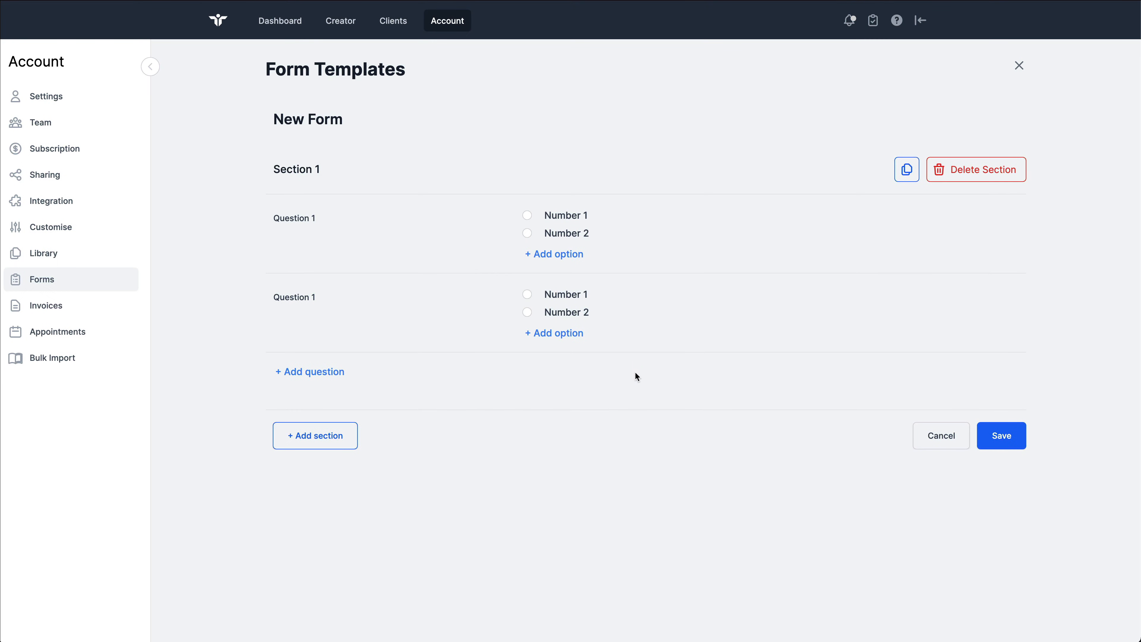
- Add a third question of type Formula that sums the two choice questions with $a356+$7227
mouse_move(655, 311)
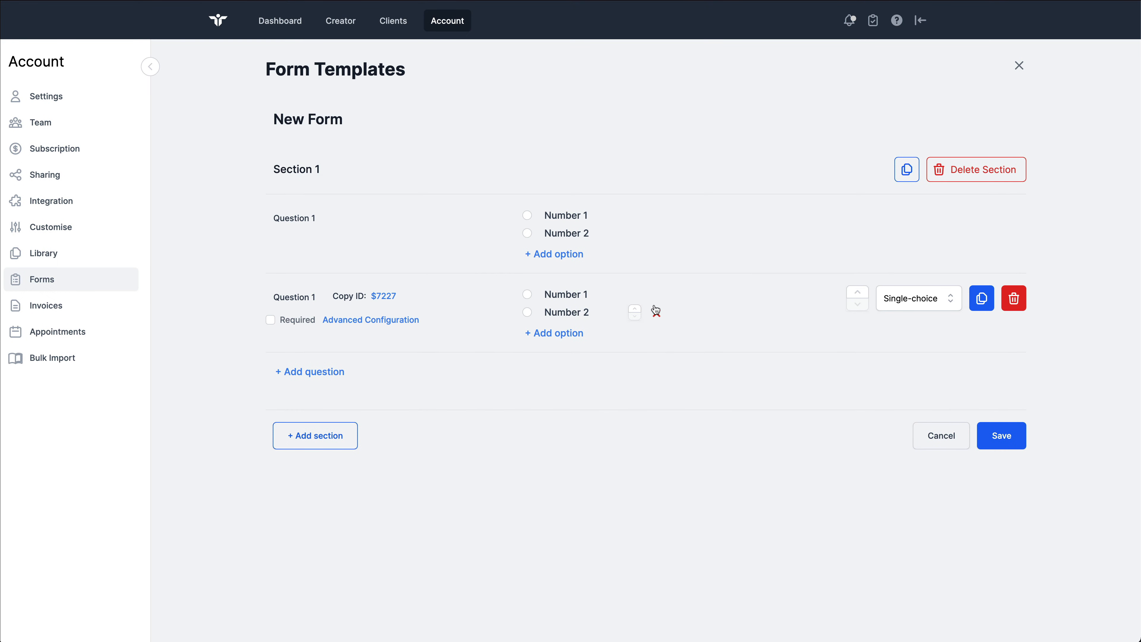
left_click(331, 373)
left_click(907, 367)
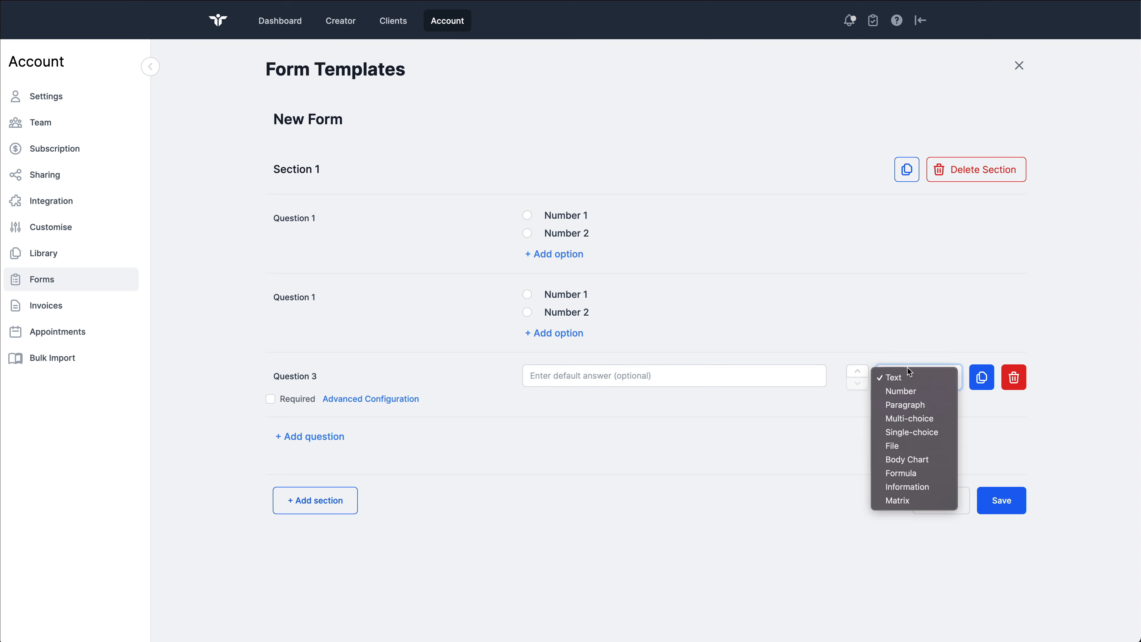
left_click(901, 476)
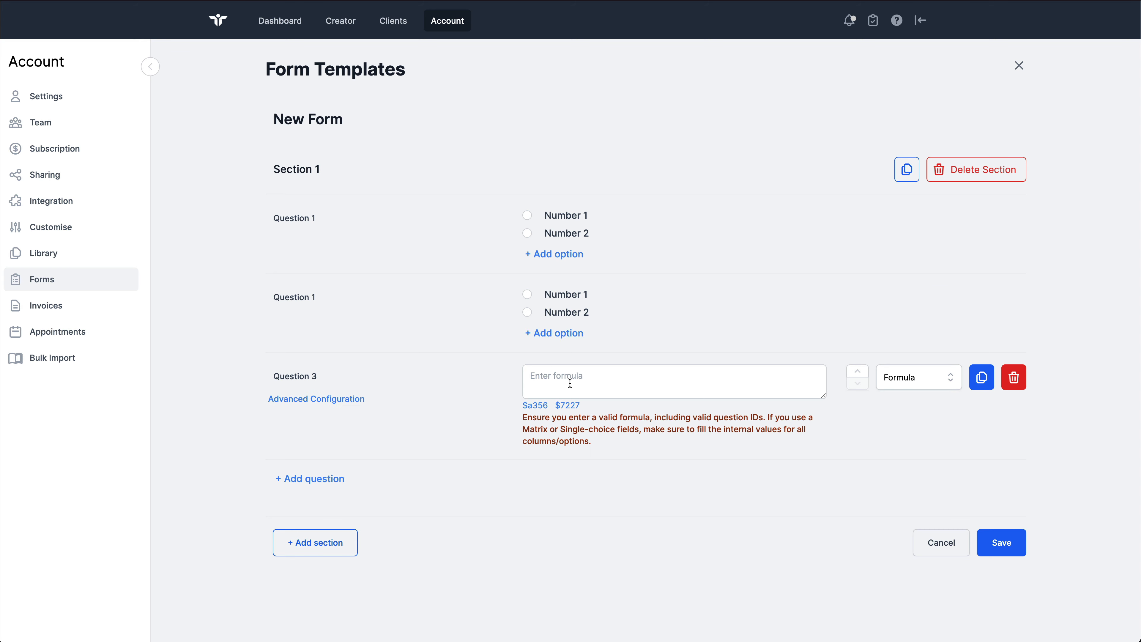
left_click(534, 405)
left_click(535, 405)
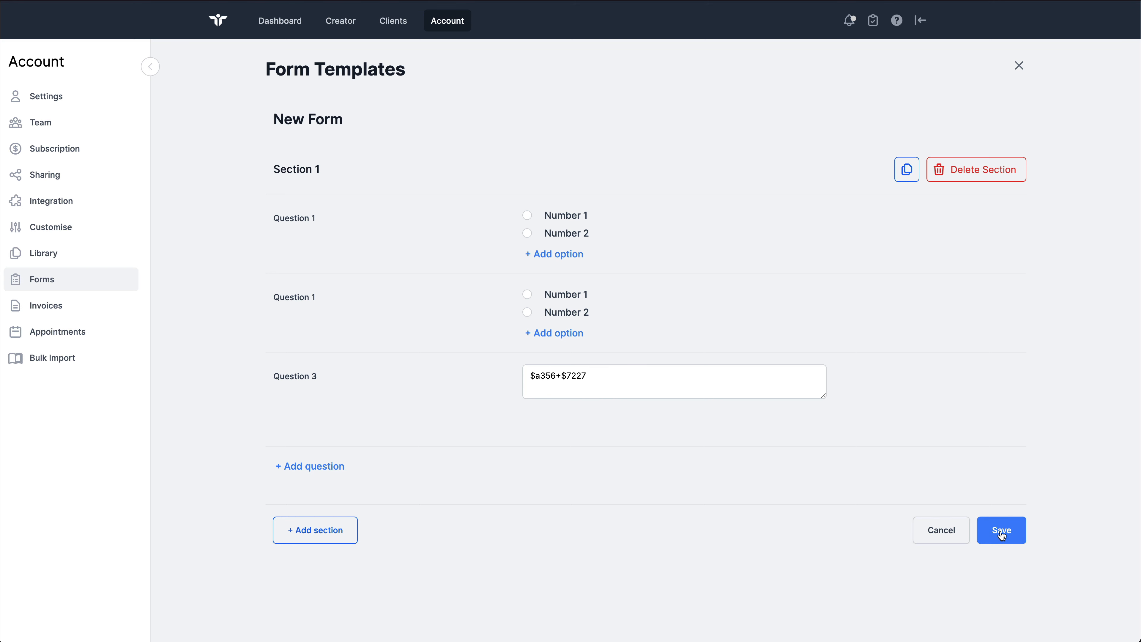
- Name the form template Simple Calc and save it
left_click(316, 120)
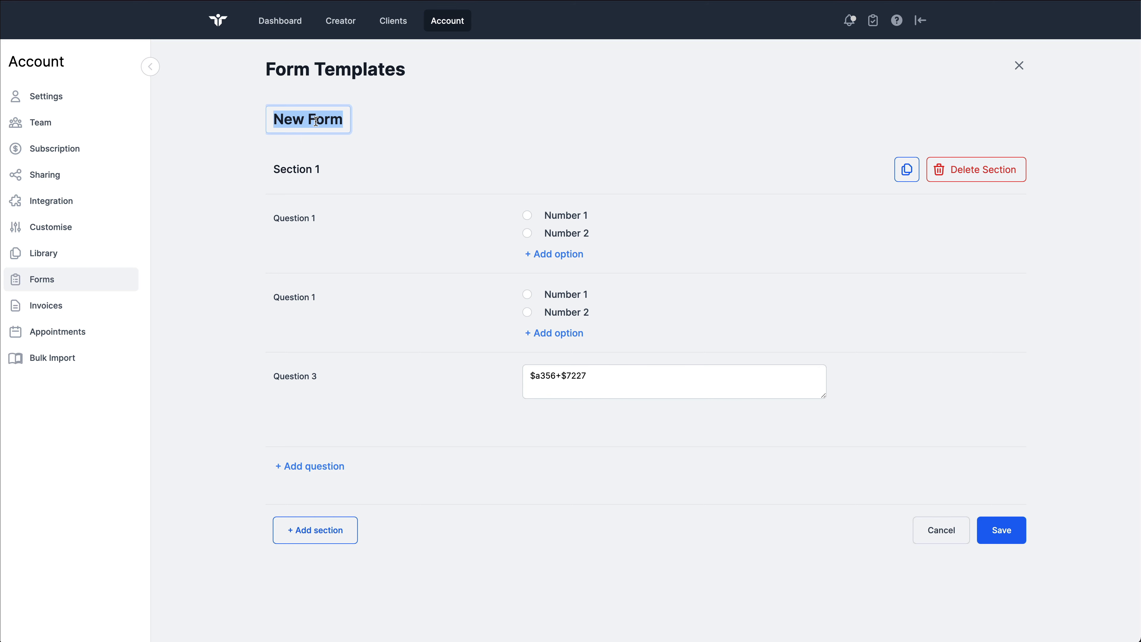
type("Simple Cla")
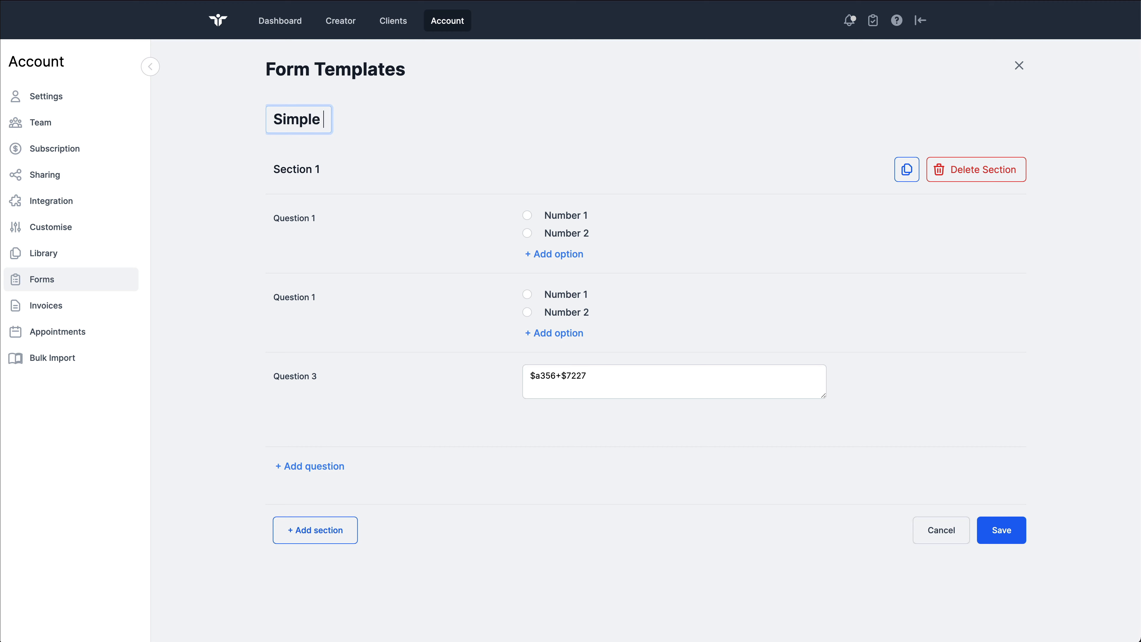
key("BackSpace")
key("BackSpace")
type("alc")
mouse_move(639, 334)
left_click(1006, 529)
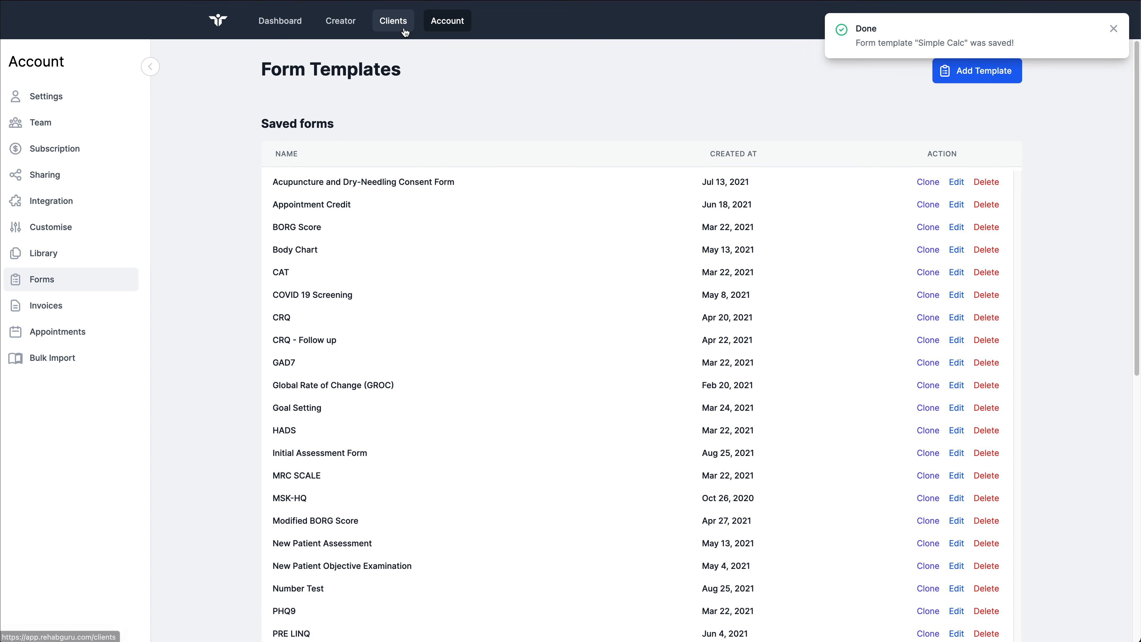
- Open the forms of the placeholder client record "Name" in the client list
left_click(393, 21)
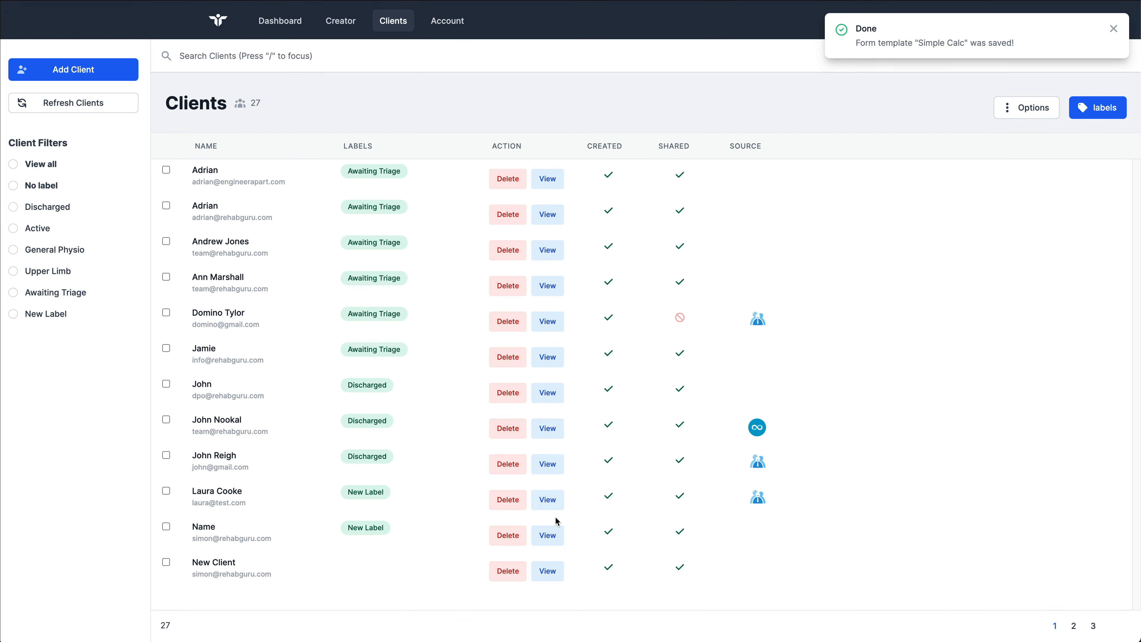
left_click(554, 535)
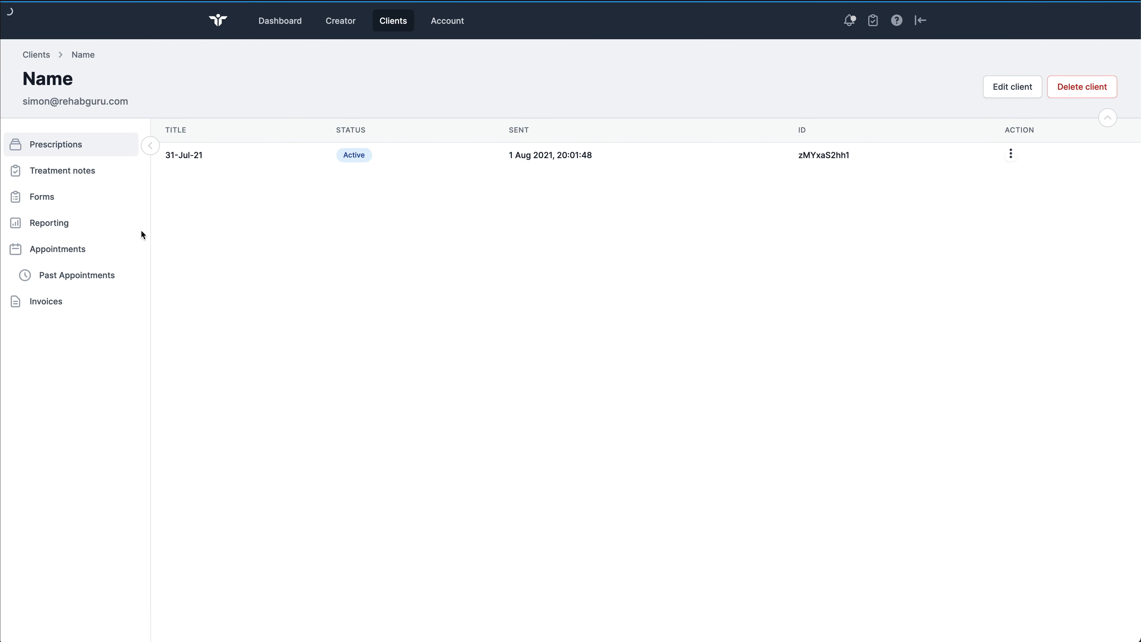
left_click(44, 201)
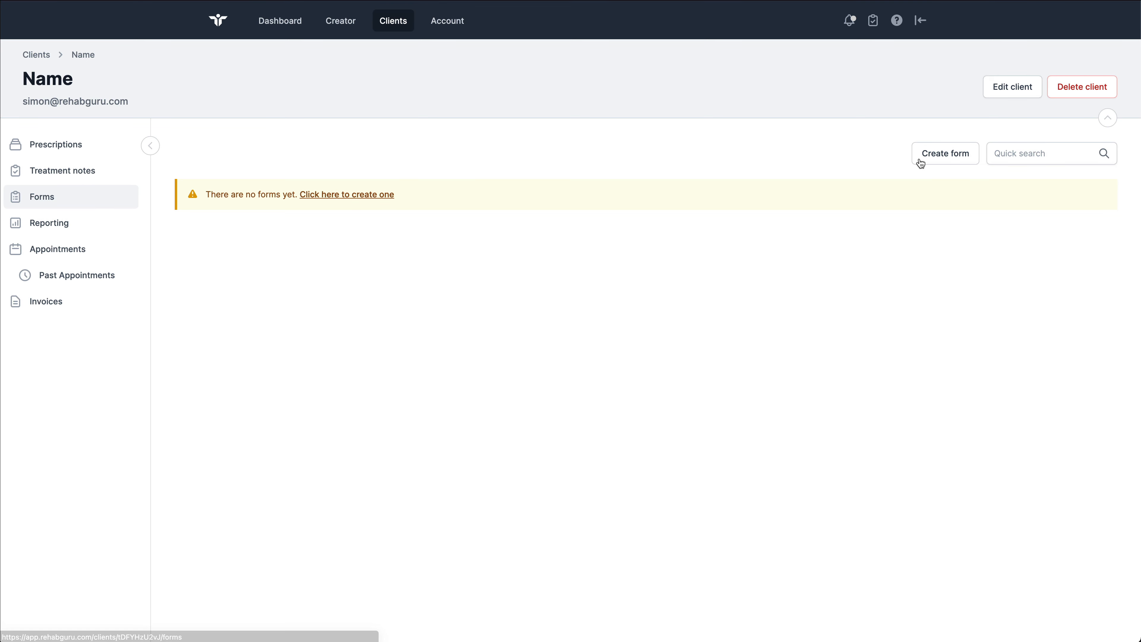
- Create a form for this client from the Simple Calc template and save it with both questions unanswered
left_click(924, 152)
left_click(705, 155)
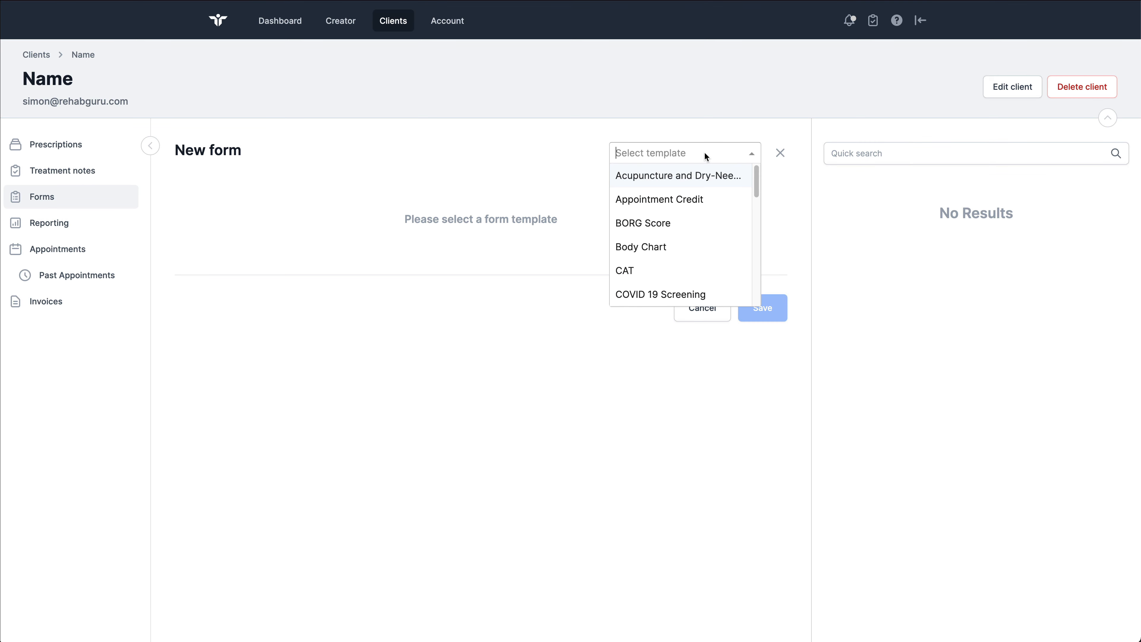
type("cal")
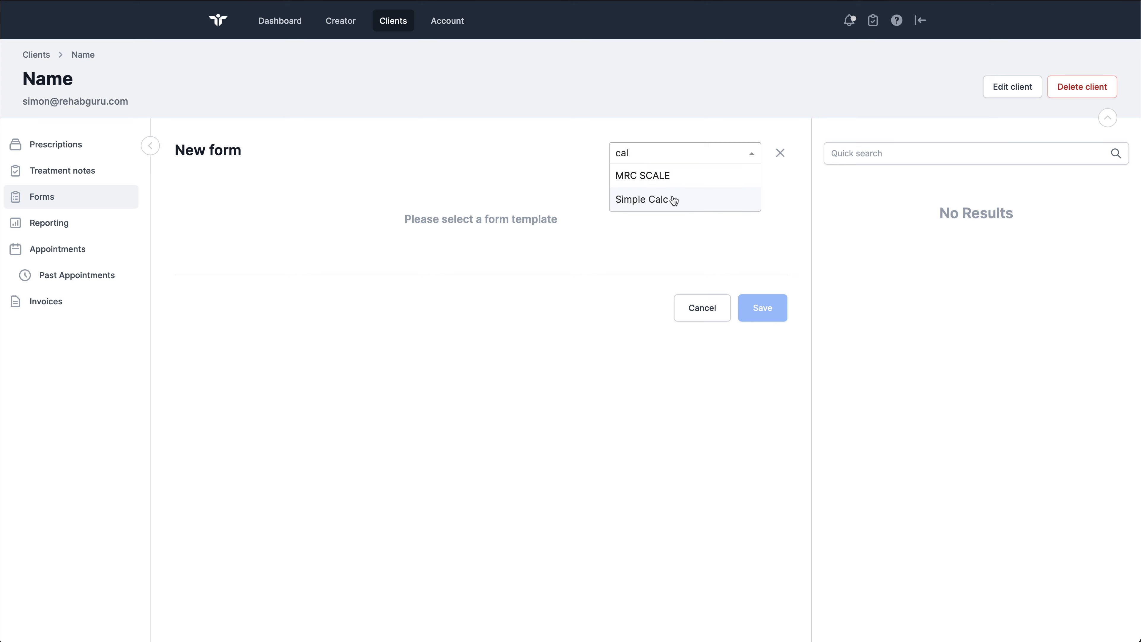
left_click(674, 199)
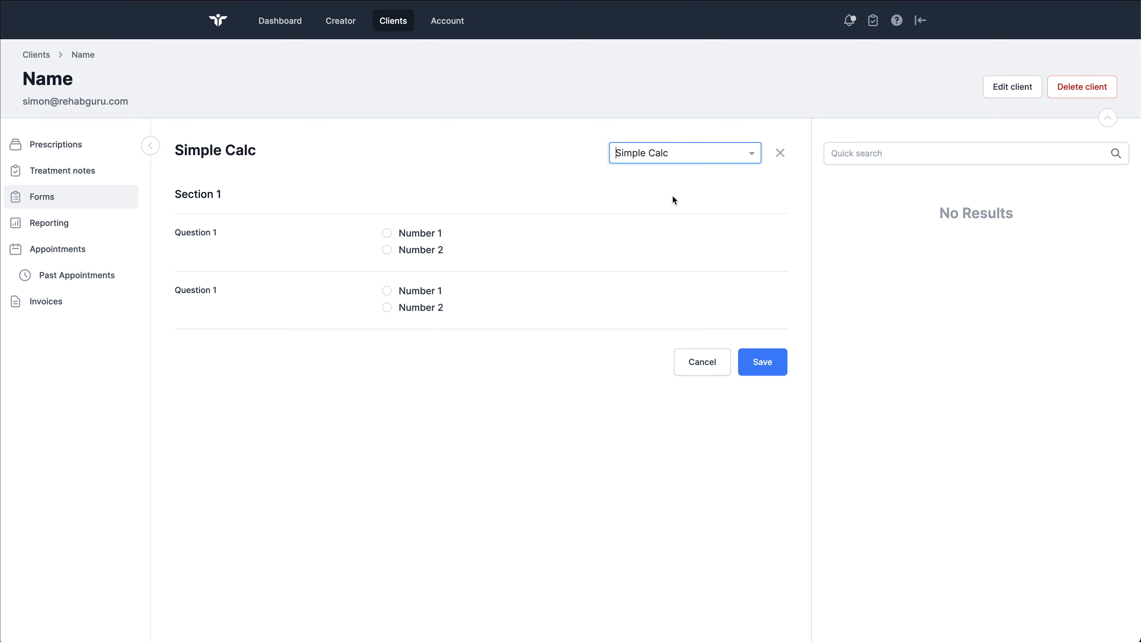
left_click(780, 365)
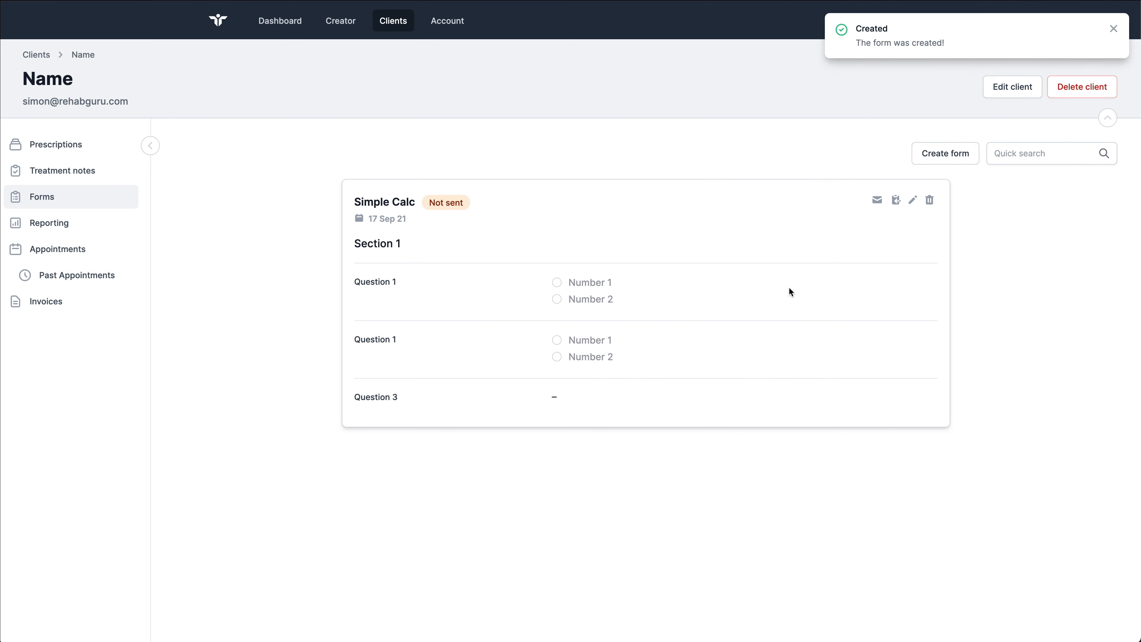
- Open the fill-in page of the client's new Simple Calc form
left_click(897, 203)
left_click(606, 408)
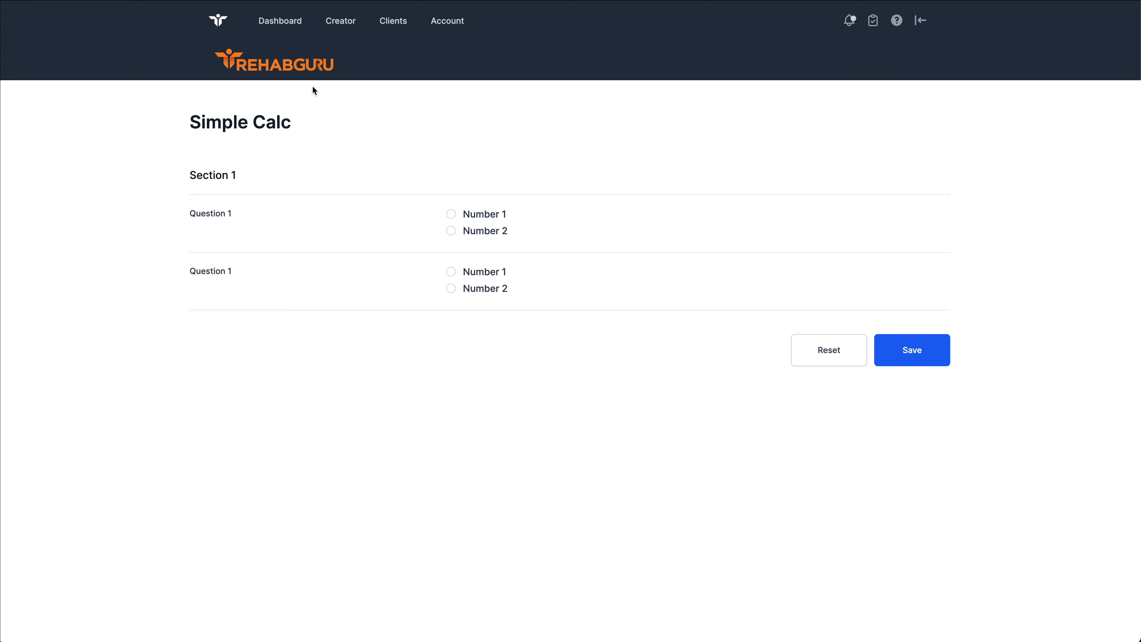
- Answer the first question with Number 1 and the second with Number 2, and submit the Simple Calc form
left_click(451, 217)
left_click(452, 290)
left_click(898, 359)
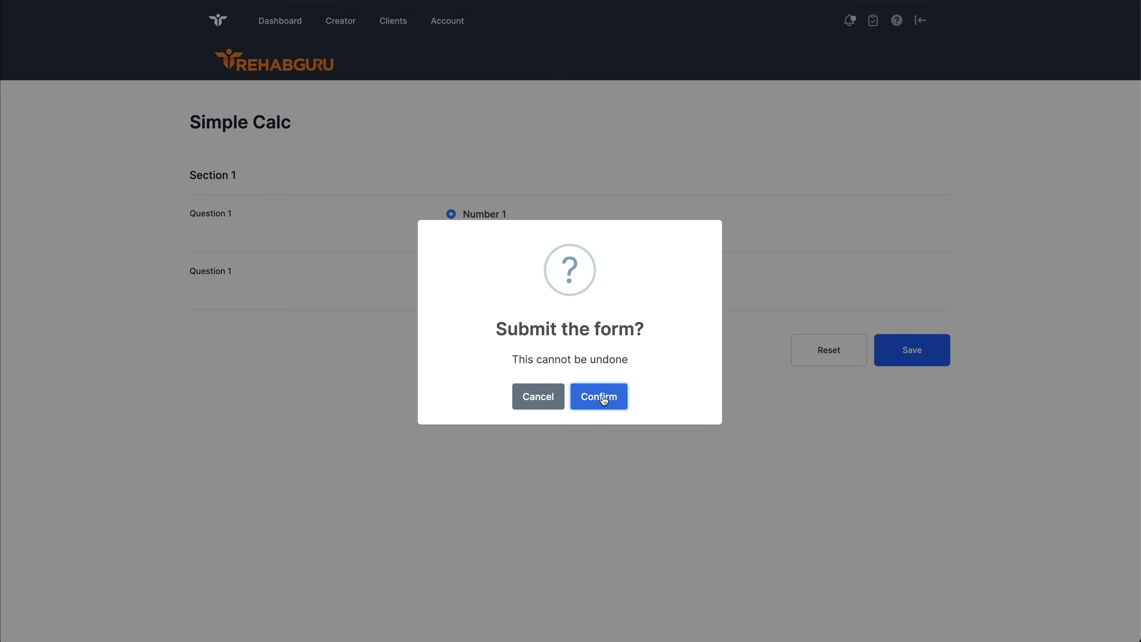
left_click(603, 398)
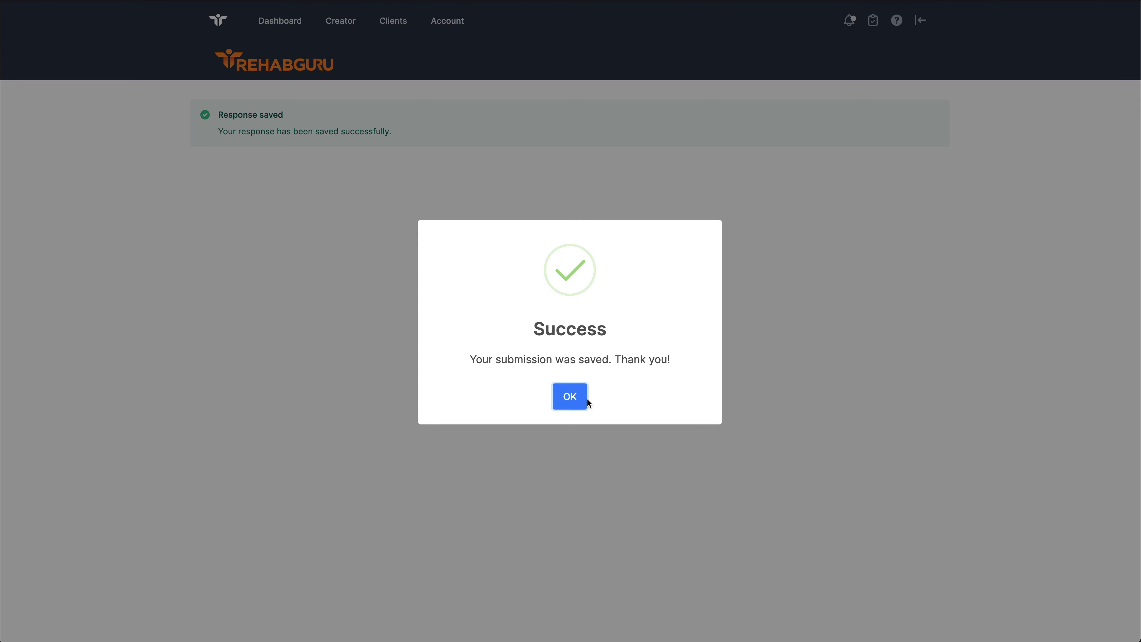
left_click(580, 402)
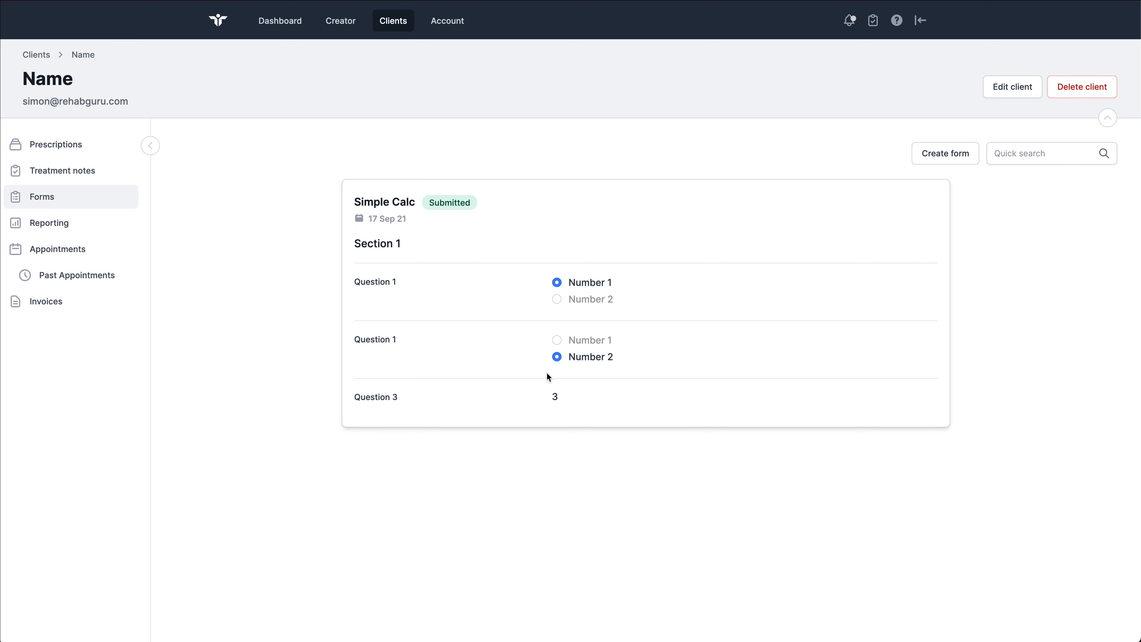
- Open the saved Simple Calc form template for editing in the account's form templates
left_click(452, 30)
left_click(44, 283)
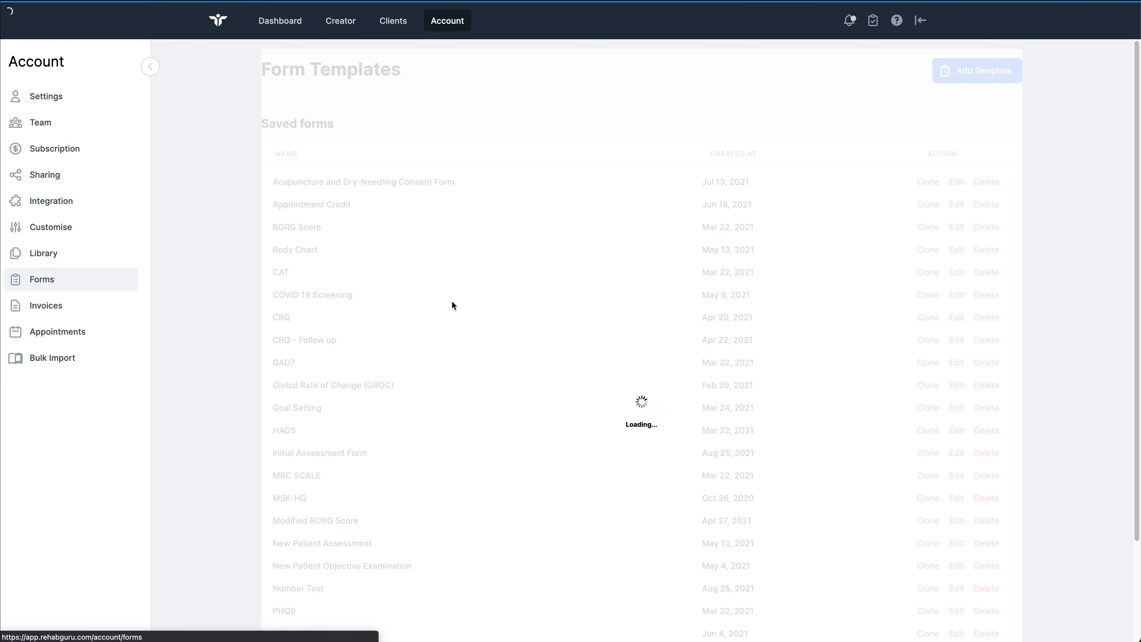
scroll(454, 307, "down", 2)
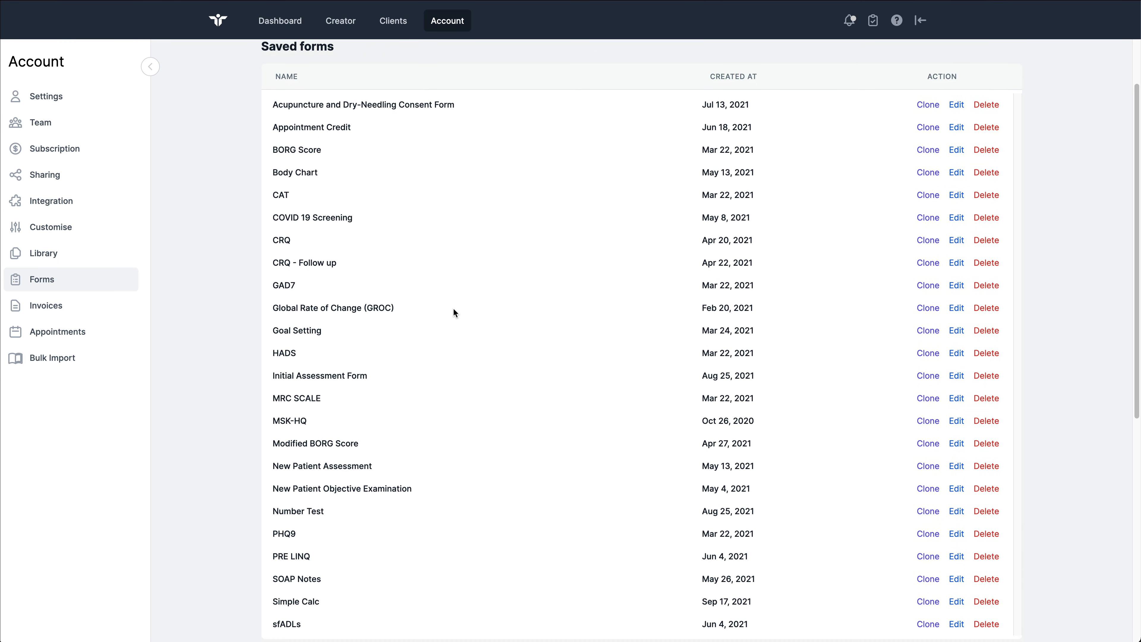
left_click(957, 603)
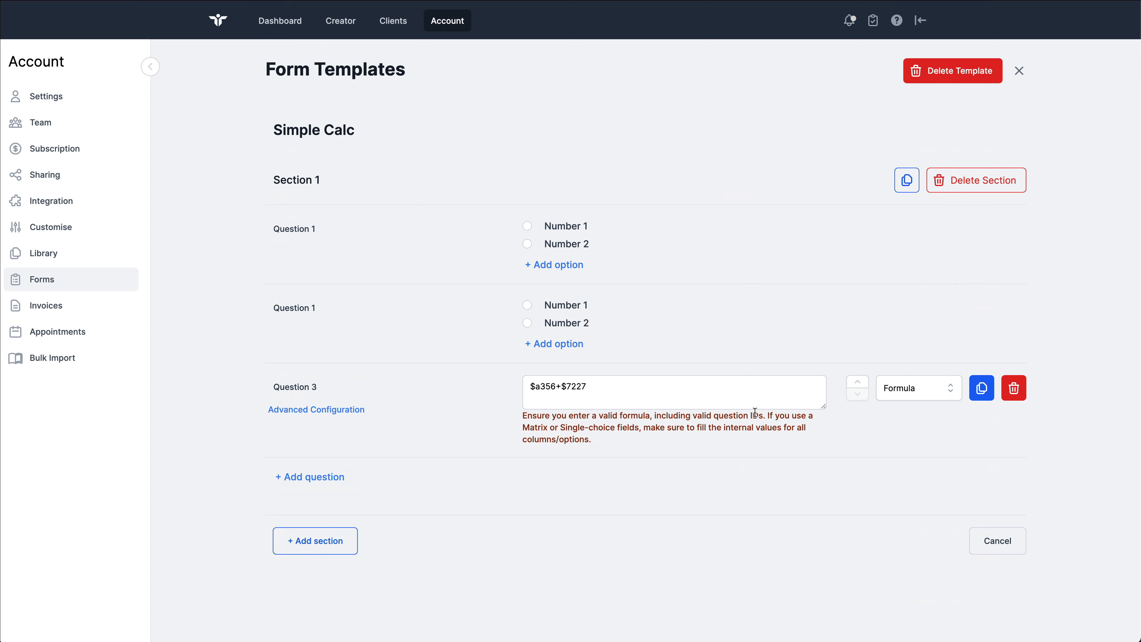
- Mark the Question 3 formula as an Outcome Measure and save the Simple Calc template
mouse_move(366, 424)
left_click(334, 411)
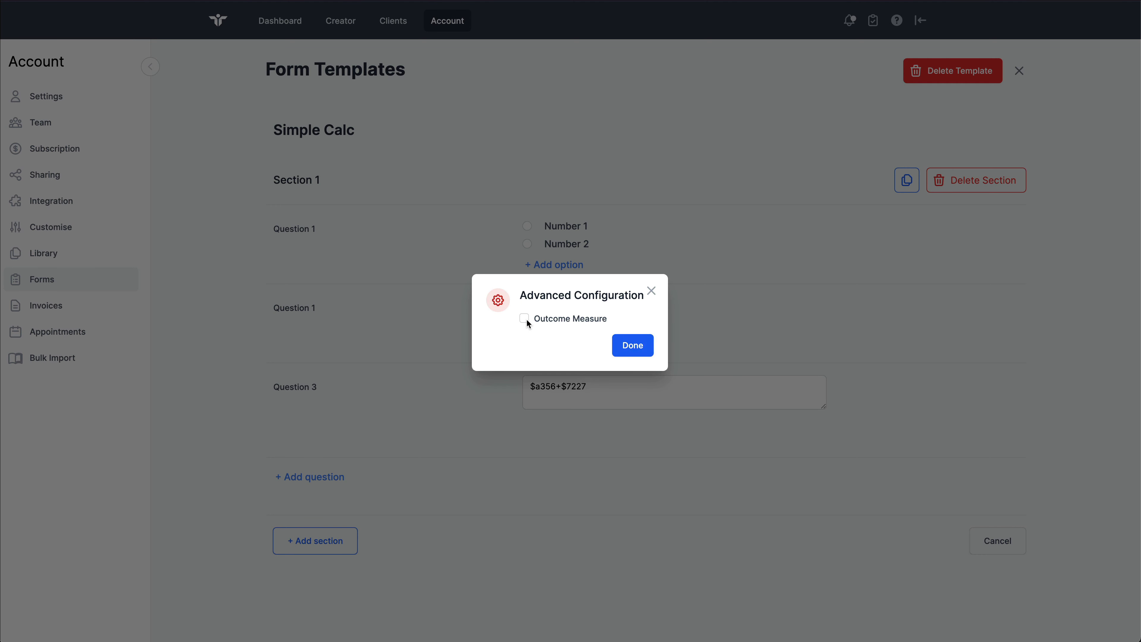
left_click(525, 318)
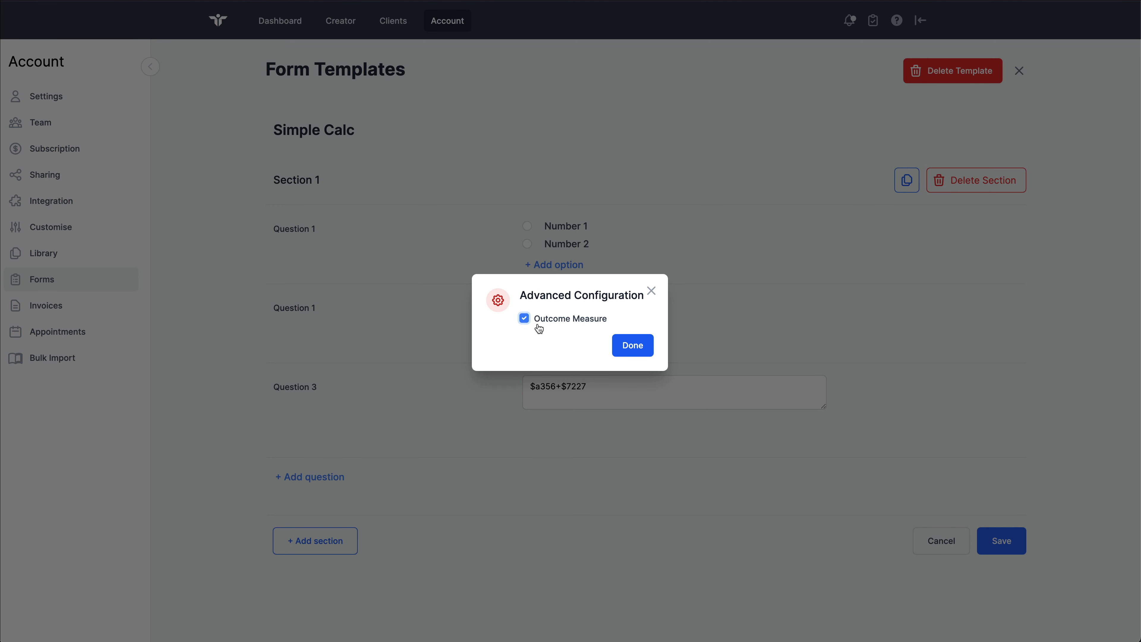
left_click(634, 346)
left_click(998, 541)
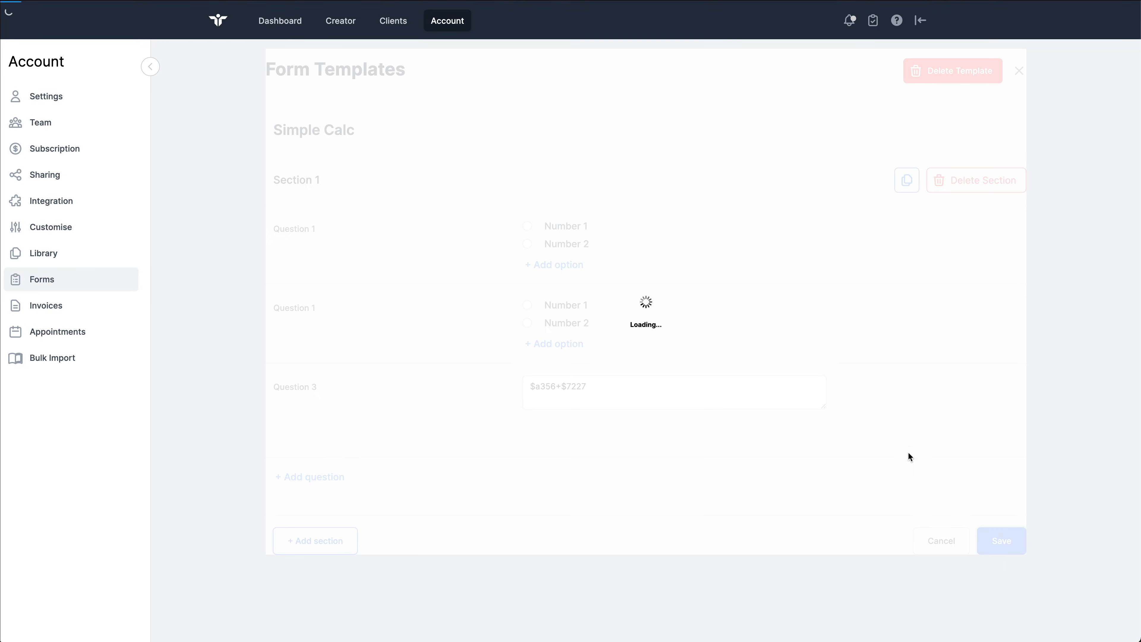
- Return to the client list and open the forms of the placeholder client record "Name"
left_click(393, 20)
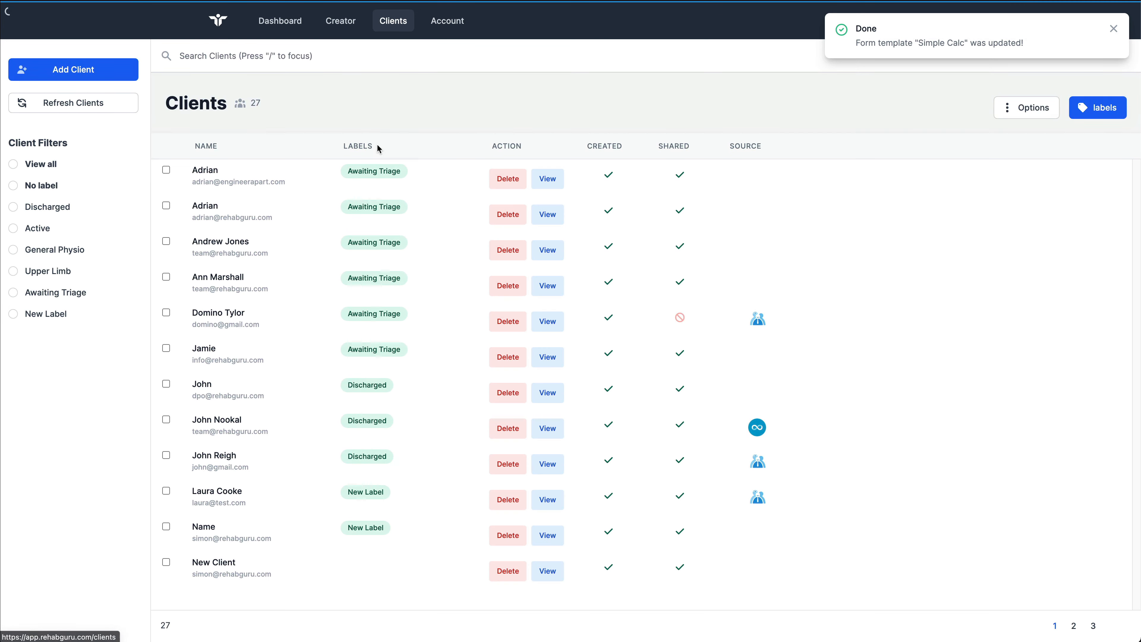
left_click(547, 535)
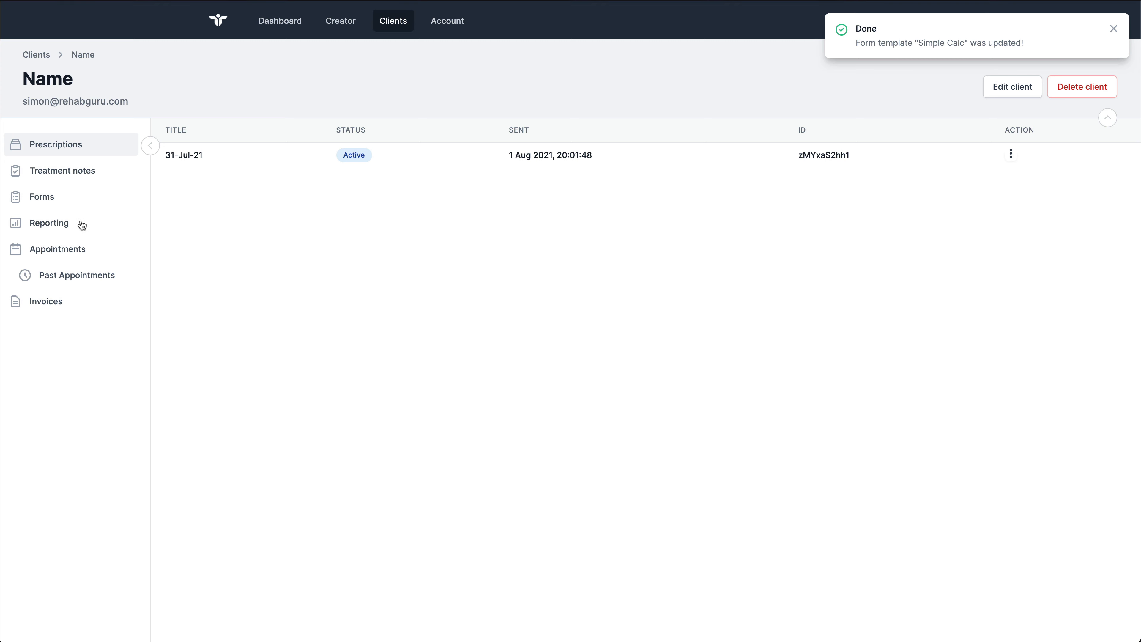
left_click(57, 204)
- Create another form for this client from the updated Simple Calc template and save it unanswered
left_click(939, 151)
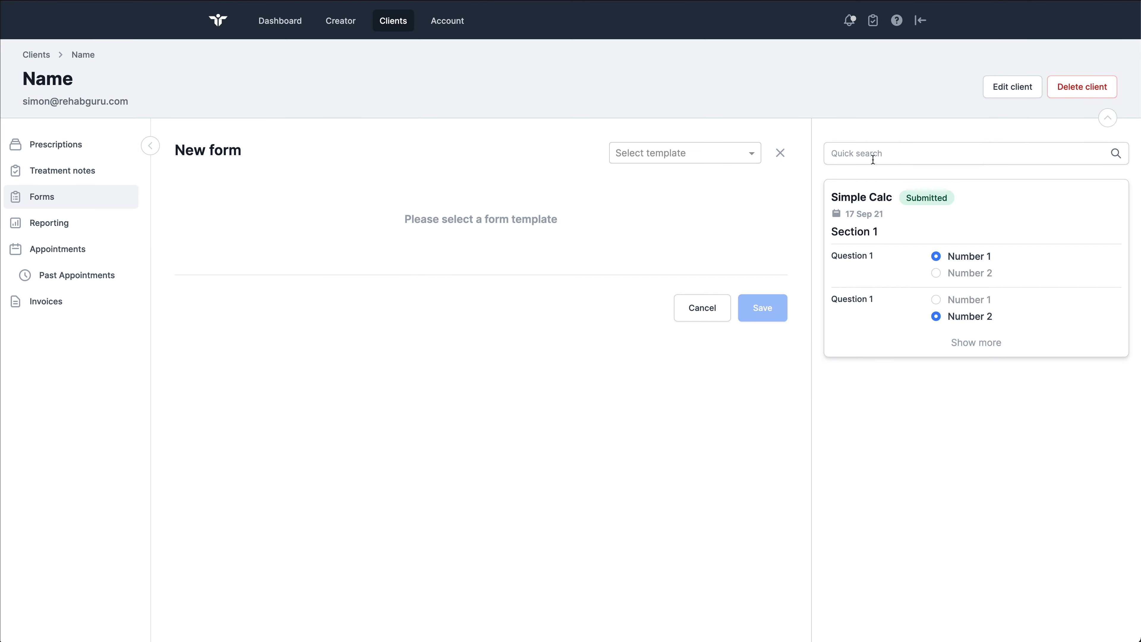
left_click(679, 158)
type("cal")
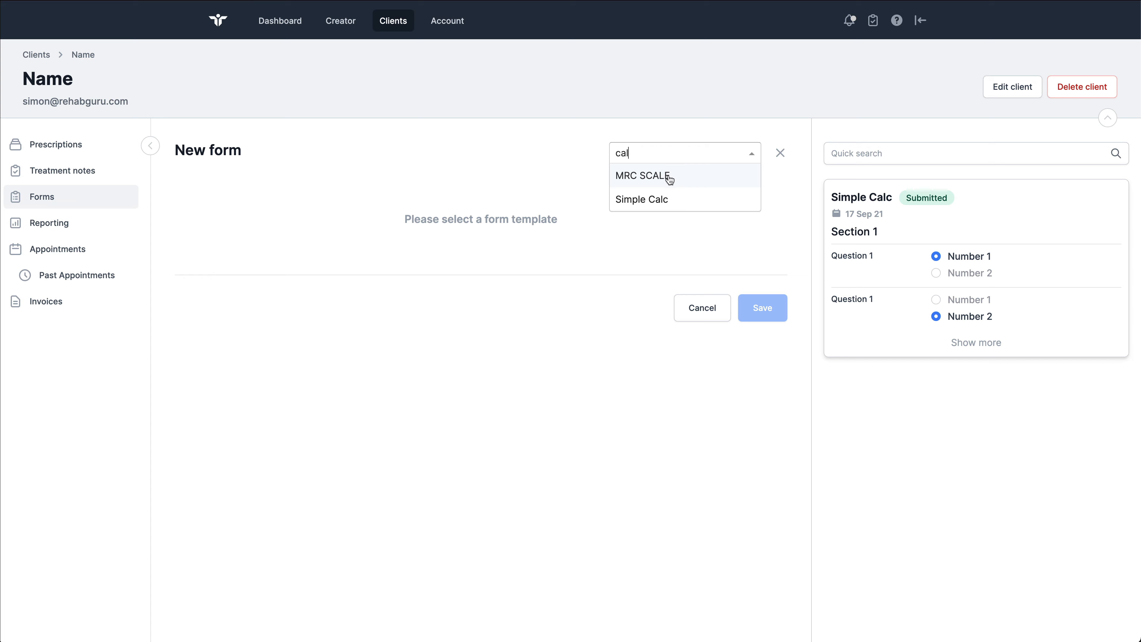
left_click(664, 198)
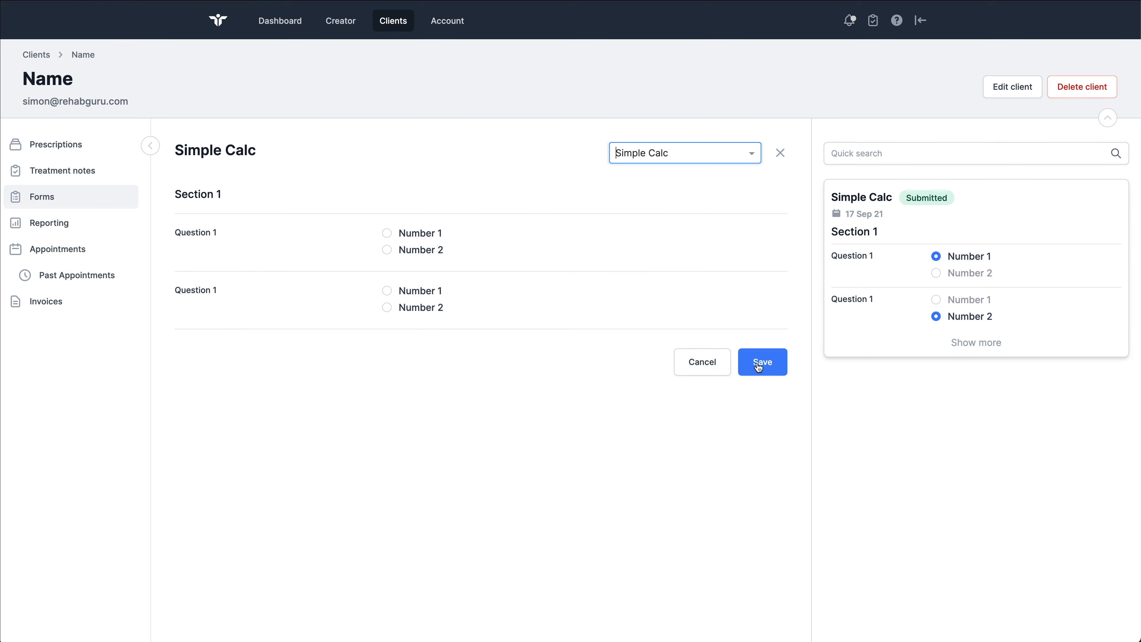
left_click(760, 362)
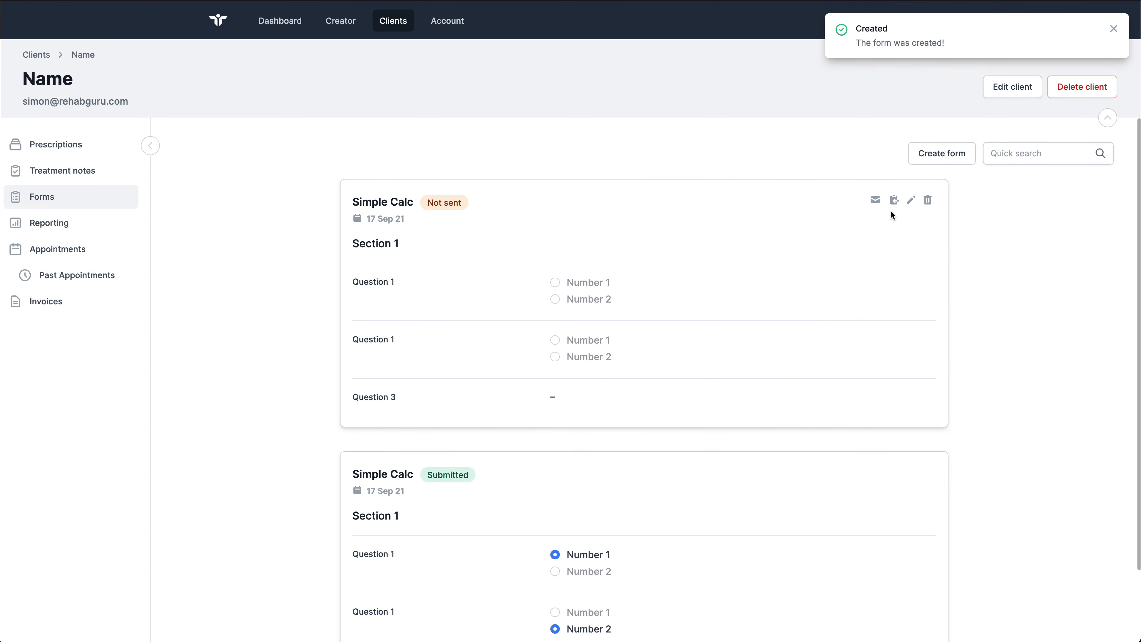
- Open the new form through its copied link, answer both questions with Number 2 and submit it
left_click(894, 203)
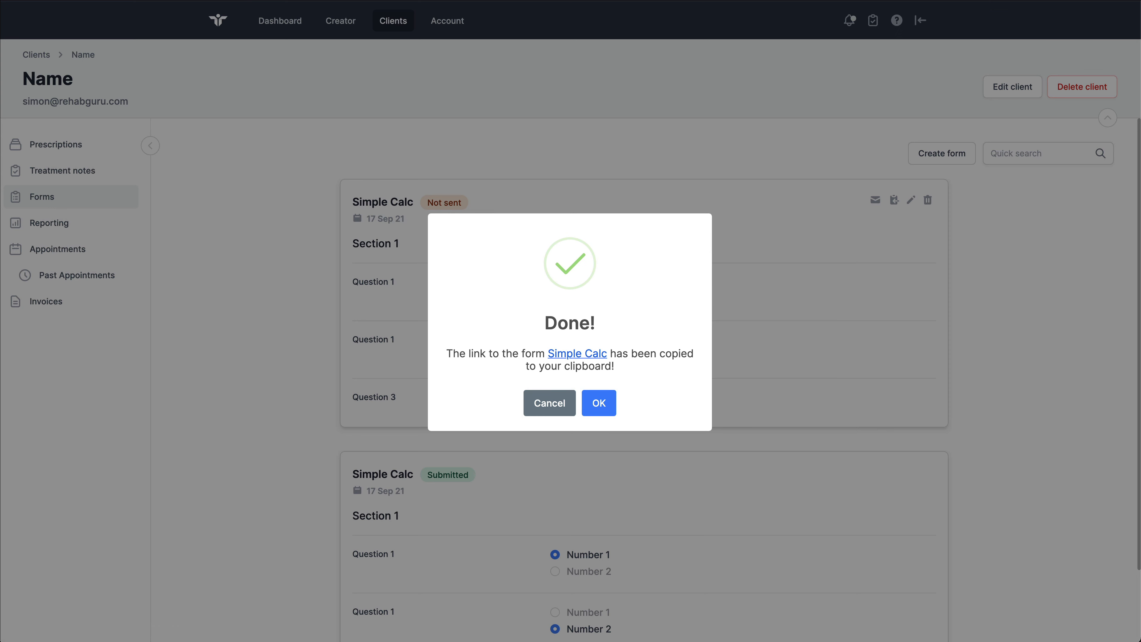
left_click(587, 358)
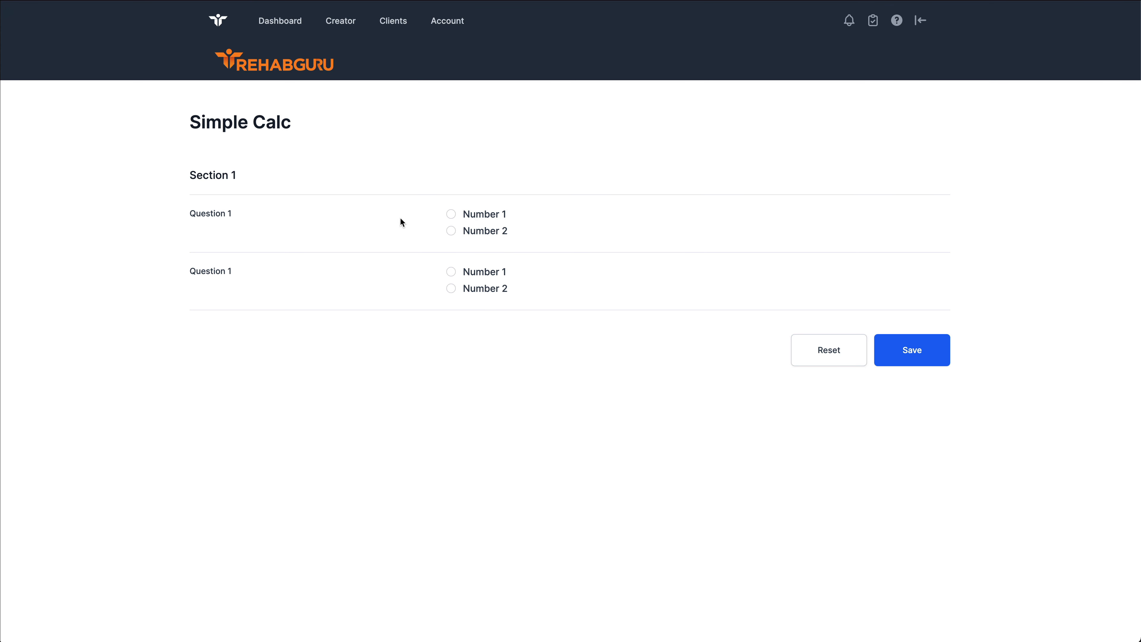
left_click(451, 232)
left_click(452, 288)
left_click(926, 358)
left_click(597, 398)
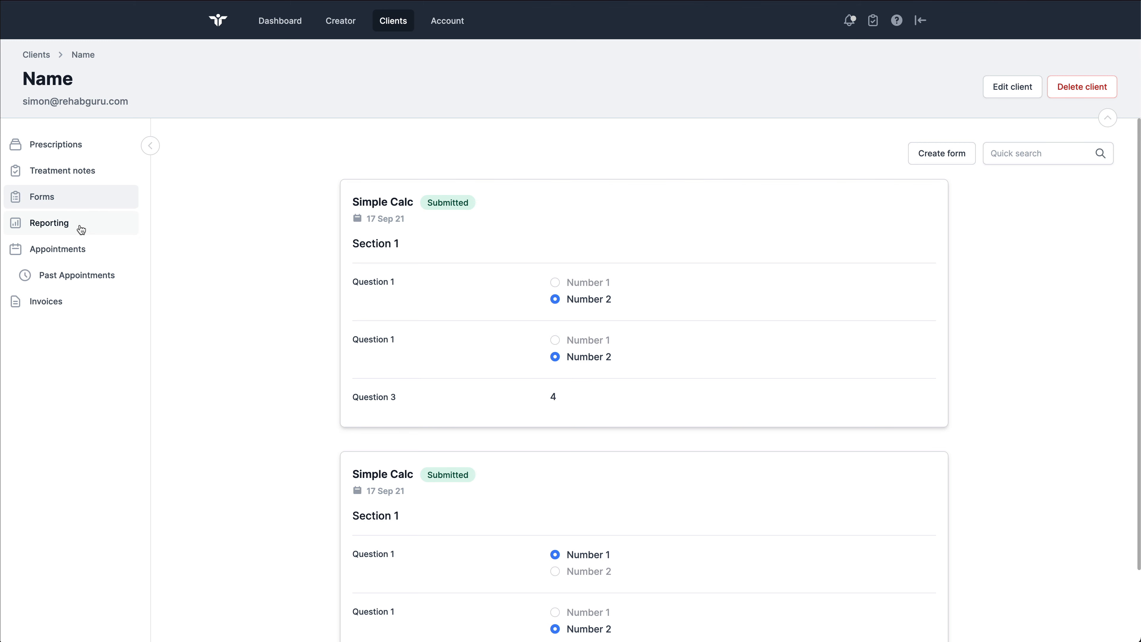
- Examine the Question 3 outcome measure of Simple Calc in the client's reporting
left_click(64, 228)
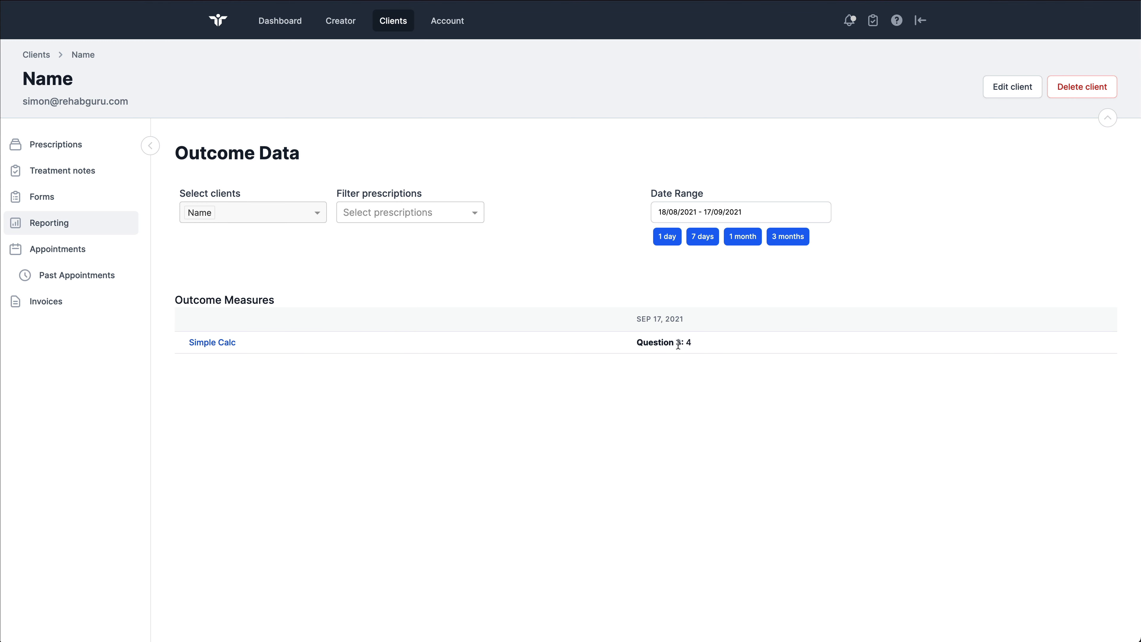
left_click_drag(714, 344, 626, 344)
left_click(625, 345)
- Open the CRQ form template for editing from the account's saved form templates
left_click(454, 27)
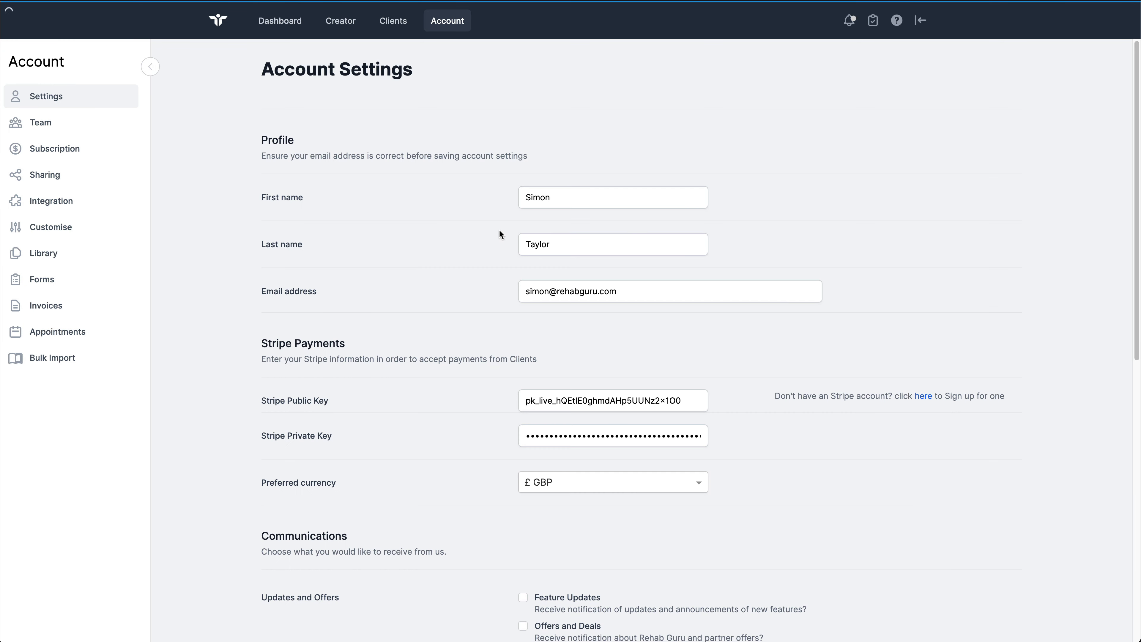
left_click(79, 283)
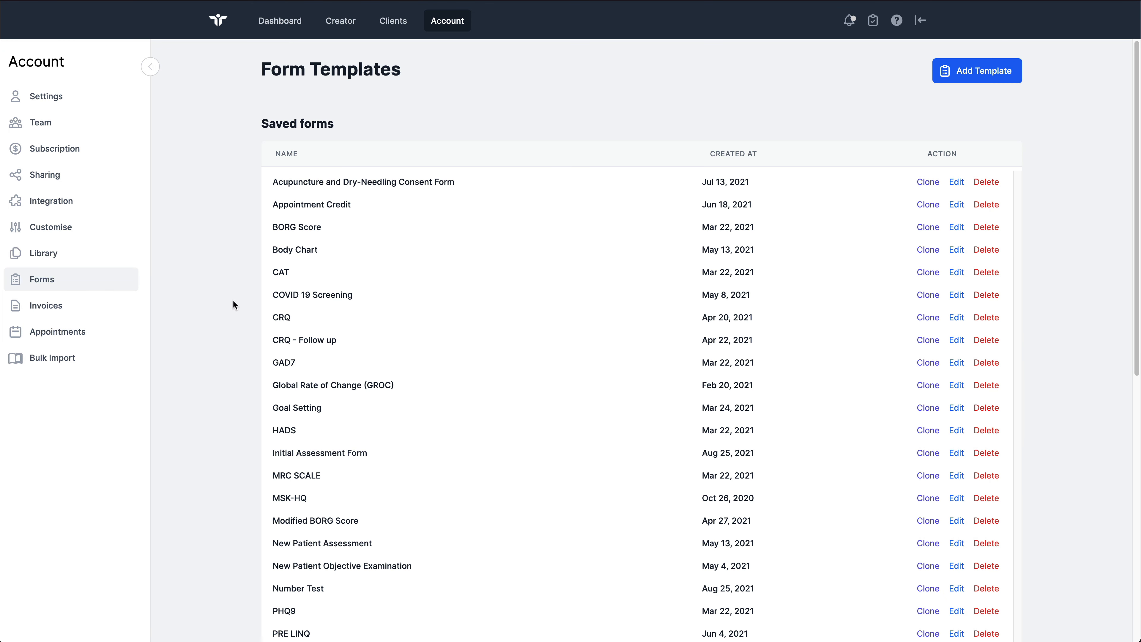
scroll(233, 300, "down", 2)
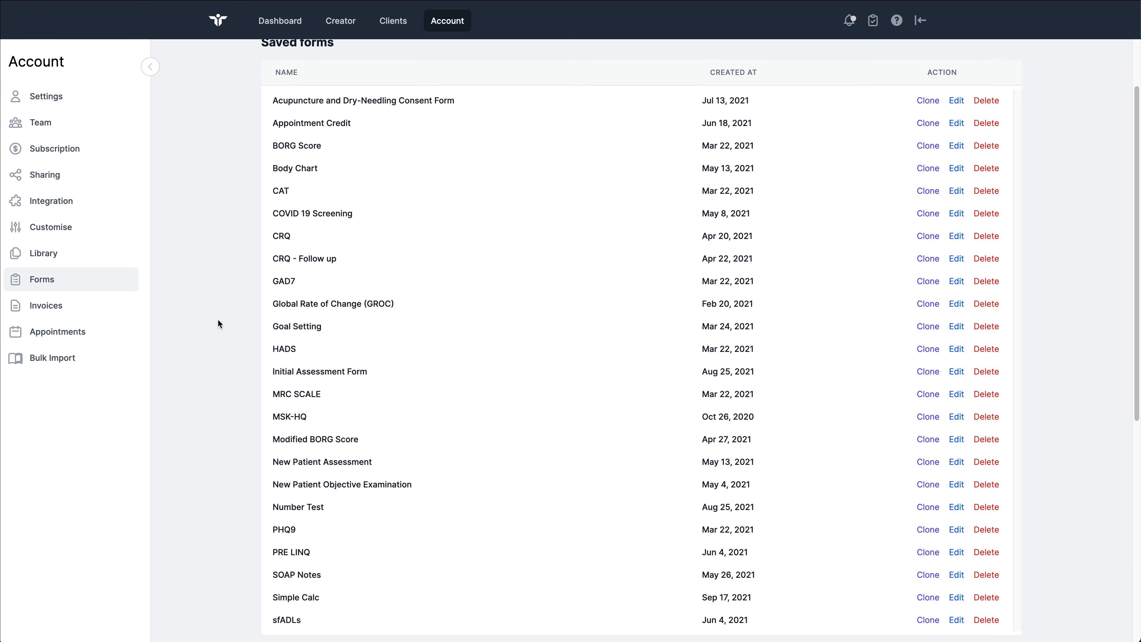
scroll(220, 431, "up", 1)
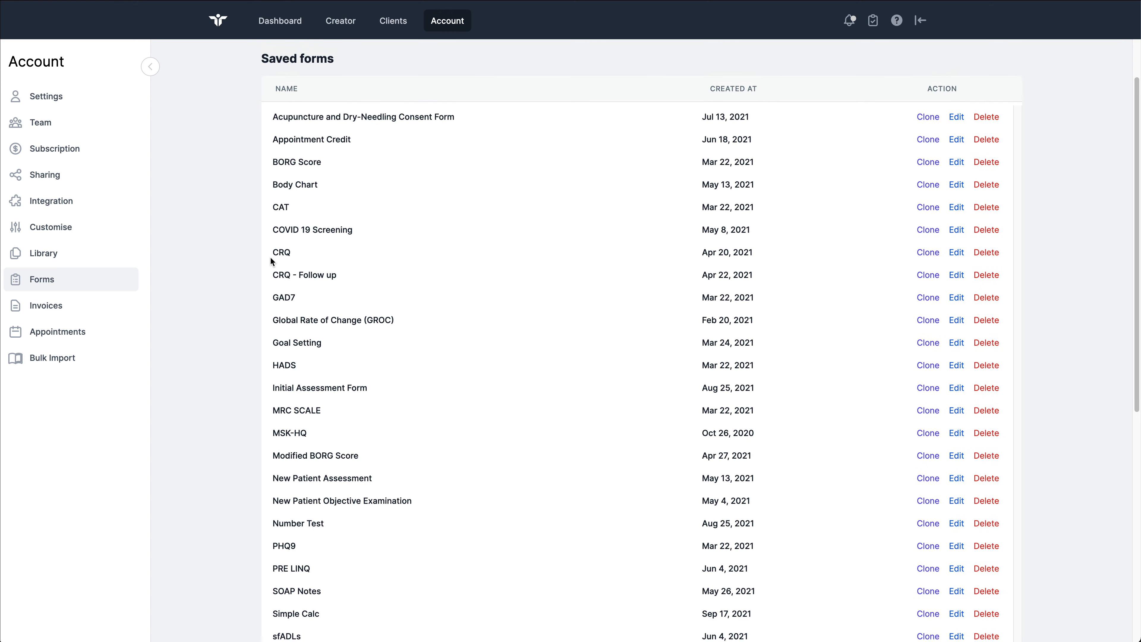
left_click(956, 257)
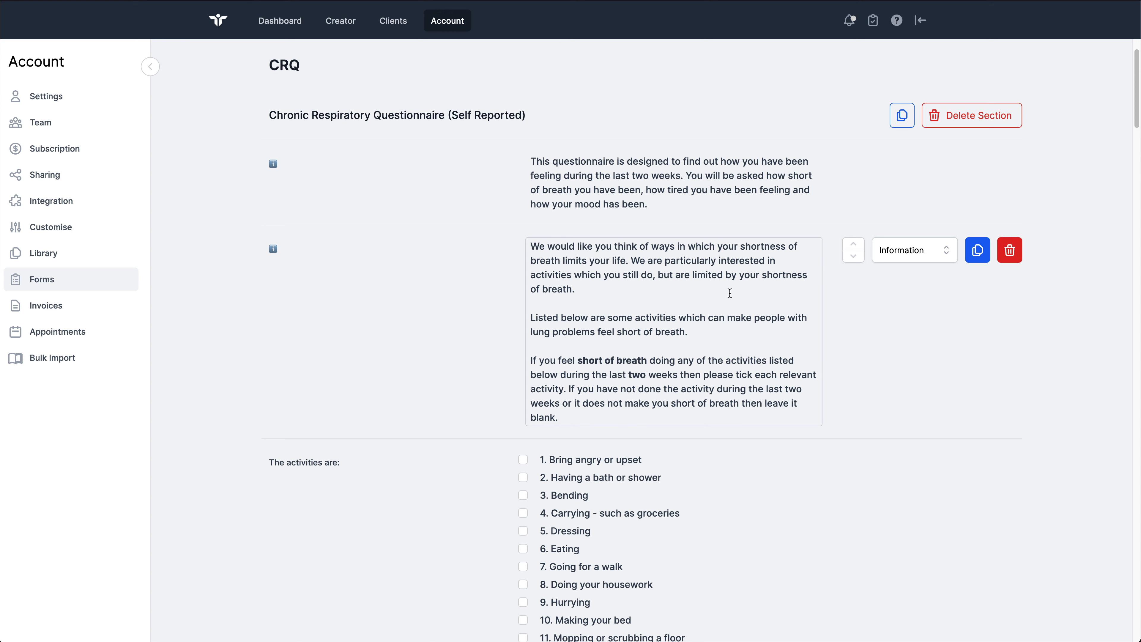
- Examine the CRQ template's introductory information, the activities checklist and the questions that follow it
scroll(480, 298, "up", 3)
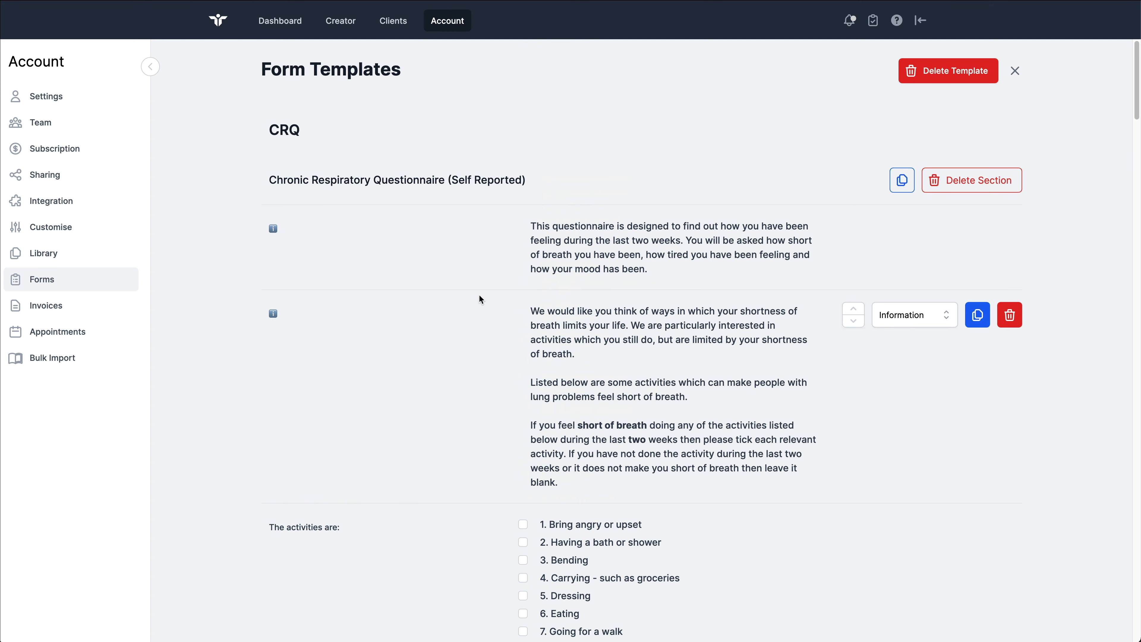
scroll(480, 305, "down", 1)
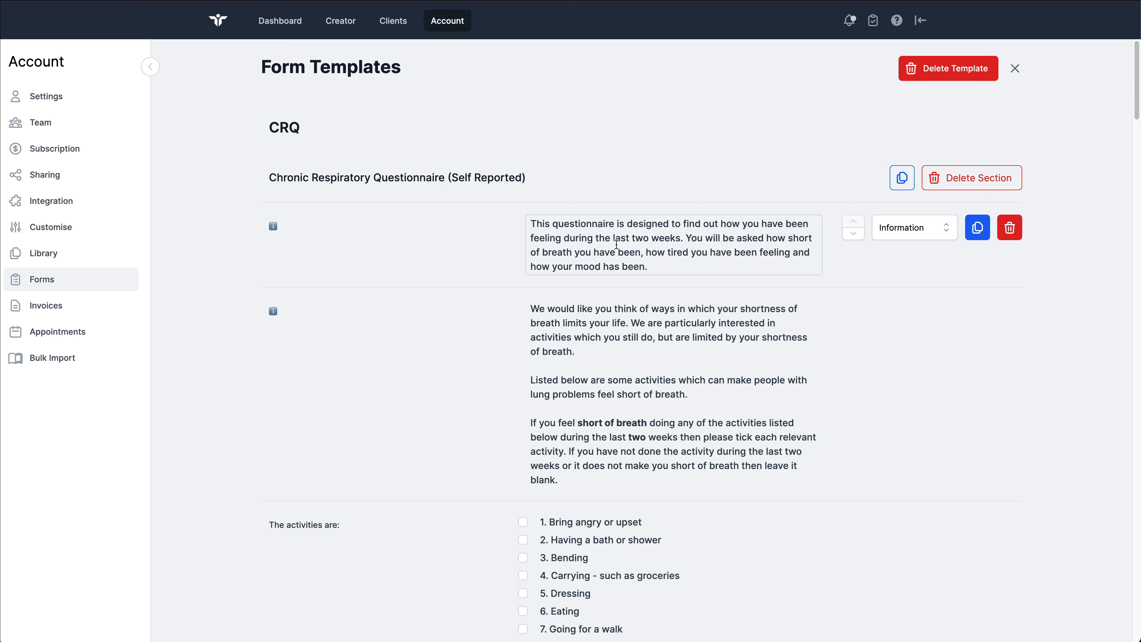
scroll(497, 265, "down", 4)
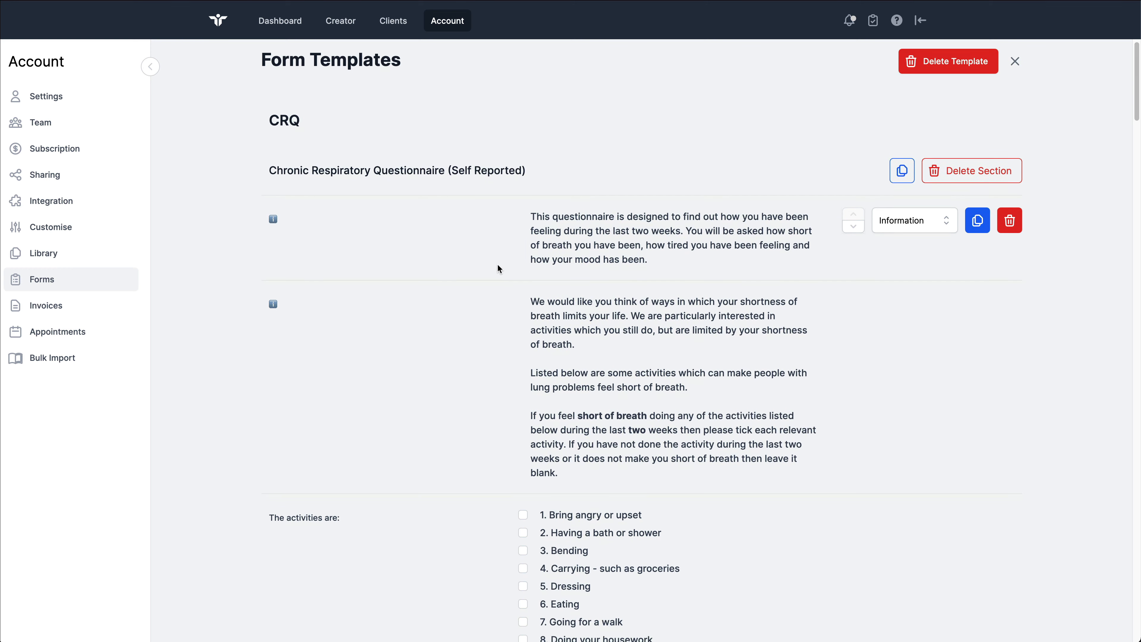
scroll(497, 263, "down", 5)
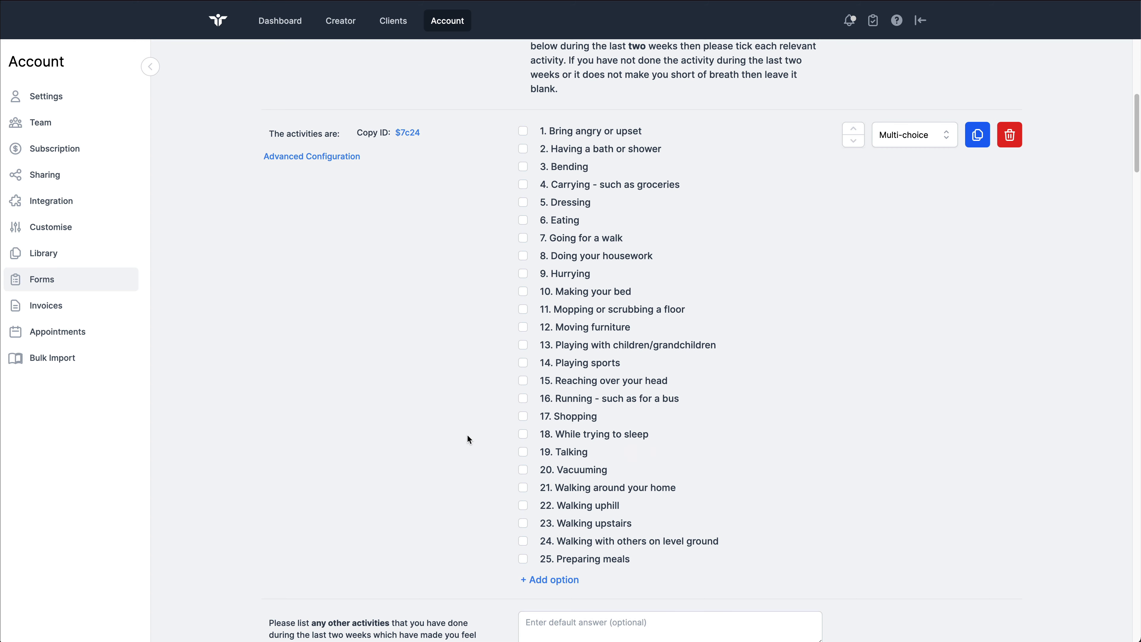
scroll(467, 438, "down", 1)
scroll(468, 438, "down", 1)
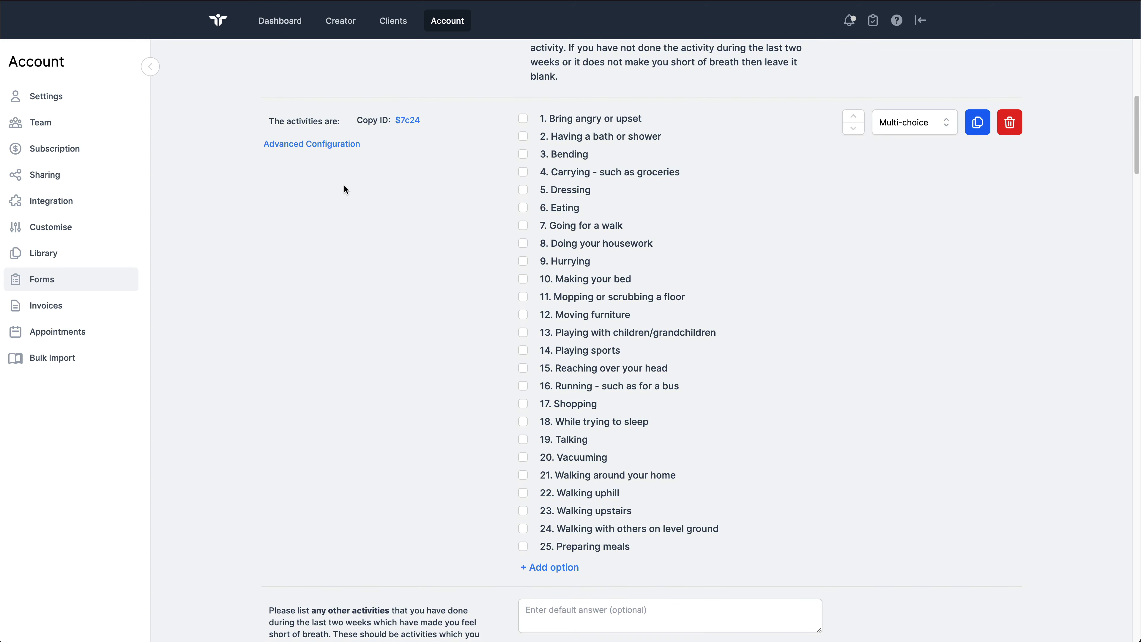
scroll(344, 189, "down", 10)
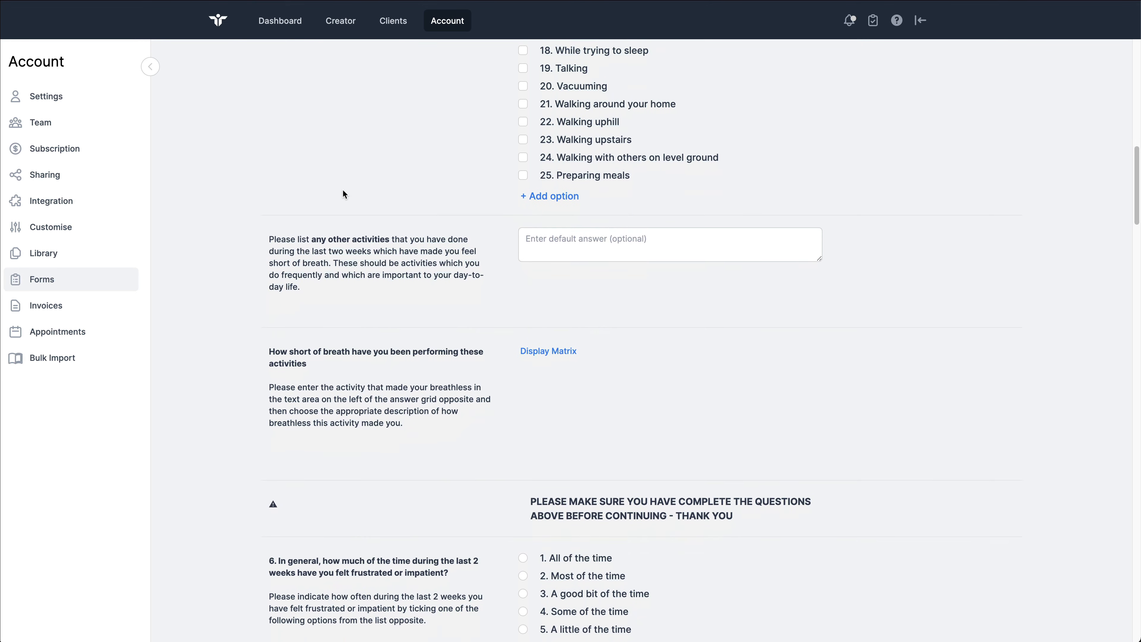
scroll(342, 189, "down", 3)
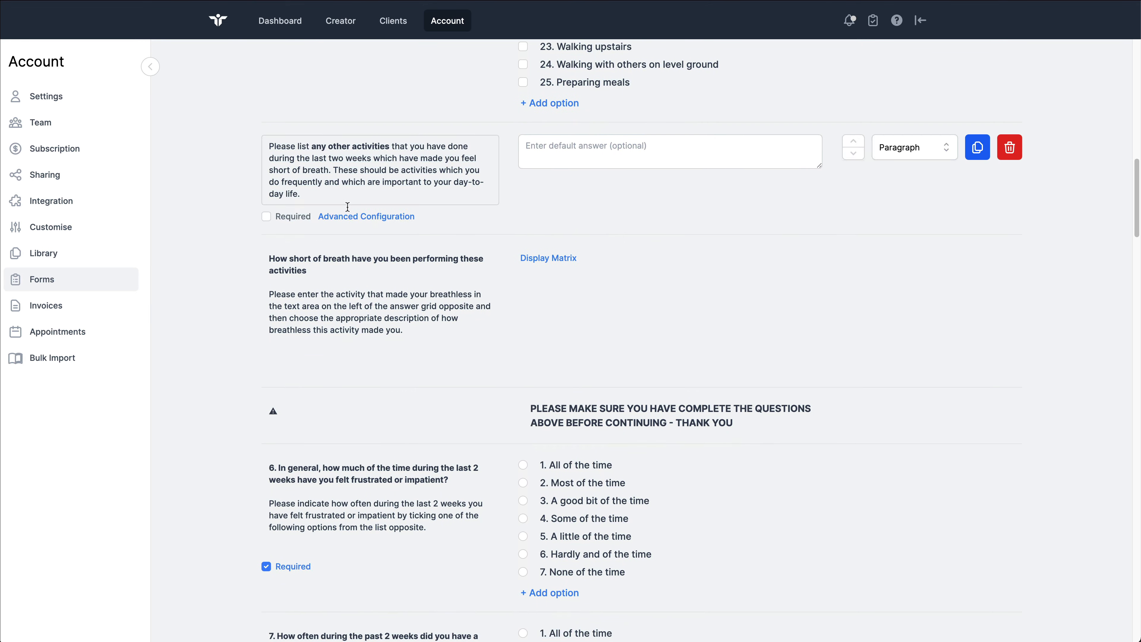
- Examine the matrix preview of the shortness-of-breath question and its row and column values in the advanced configuration
left_click(553, 265)
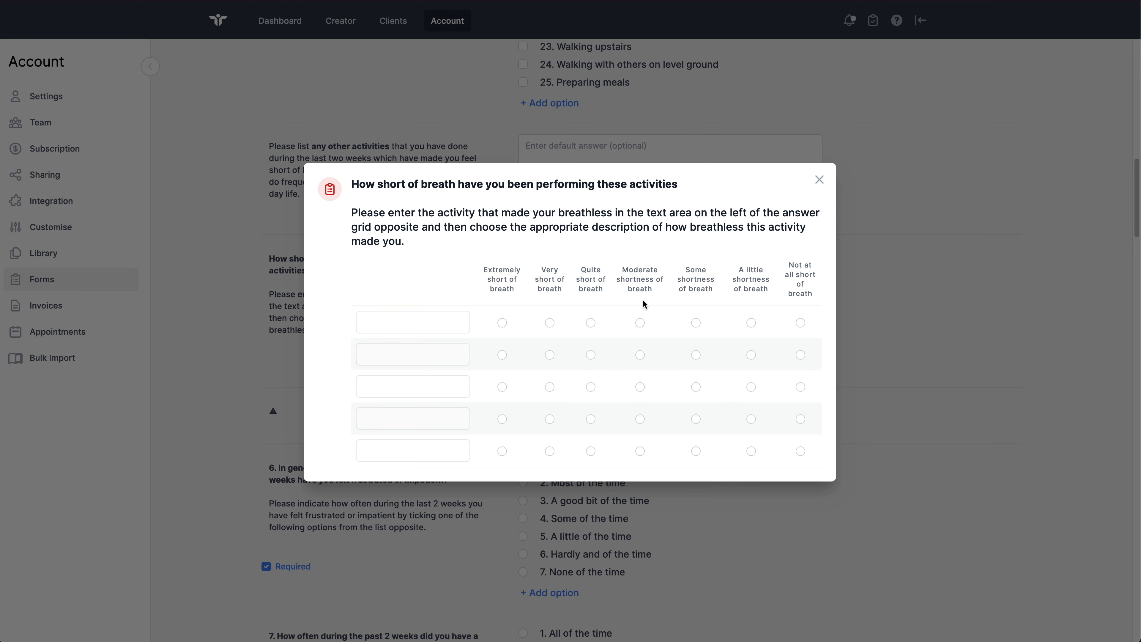
left_click(820, 180)
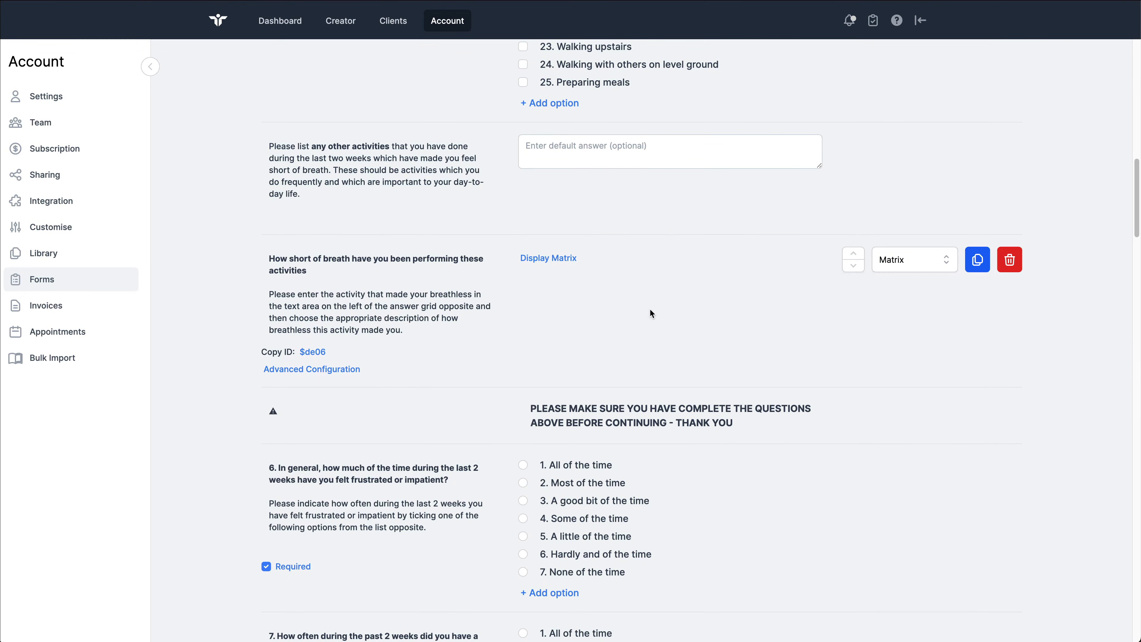
left_click(346, 369)
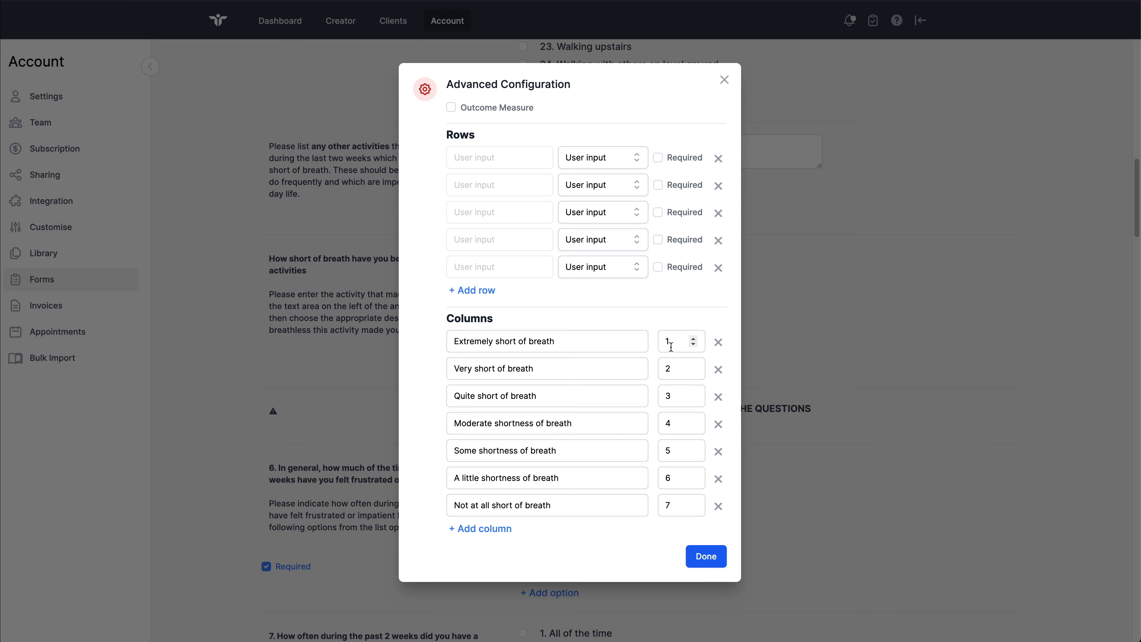
left_click(724, 79)
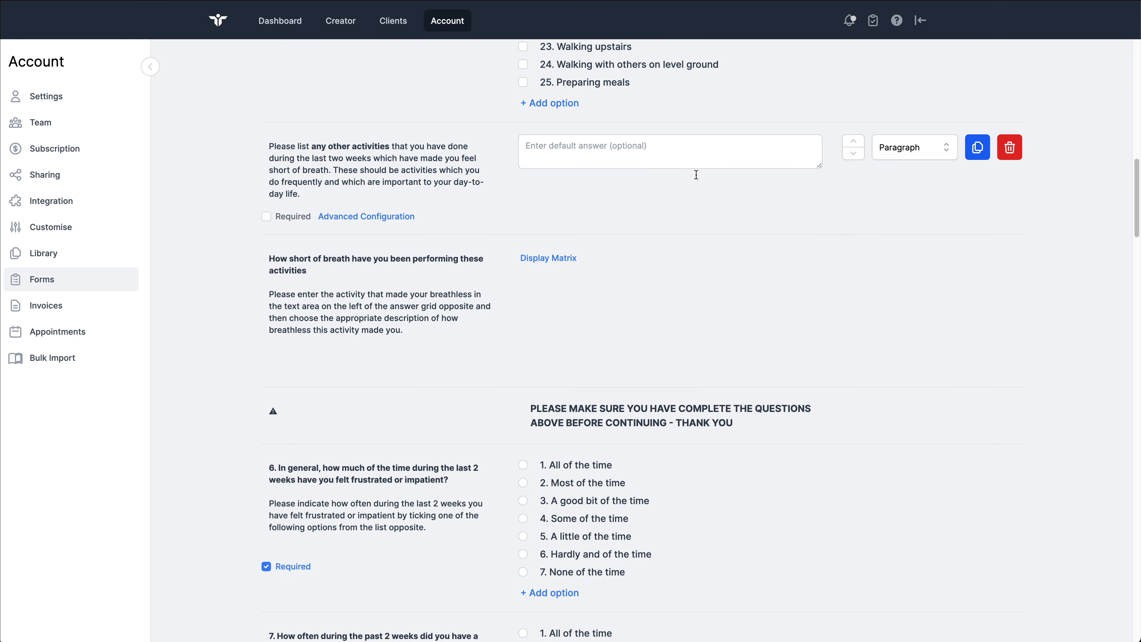
- Examine the internal numeric values of question 6 about feeling frustrated or impatient in its advanced configuration
scroll(610, 310, "down", 5)
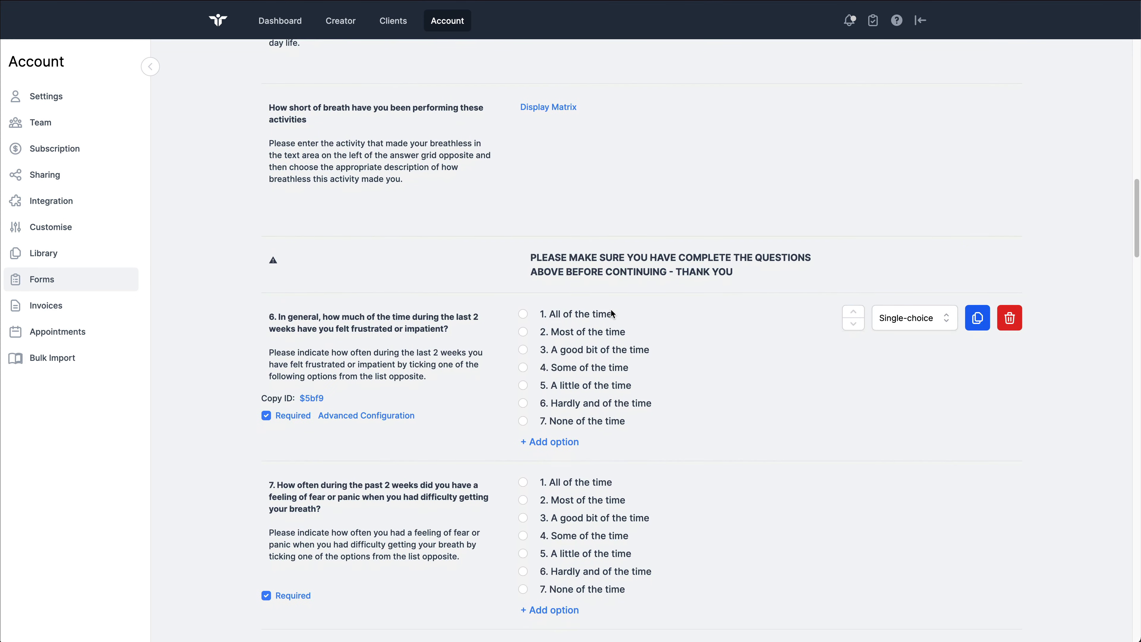
scroll(611, 313, "down", 6)
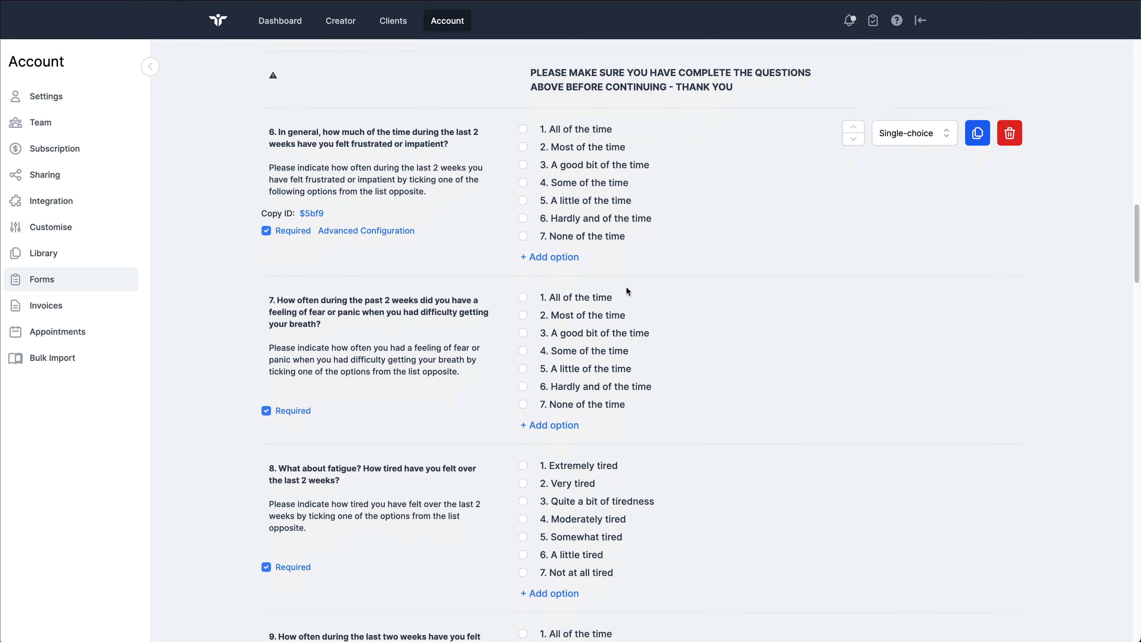
left_click(366, 230)
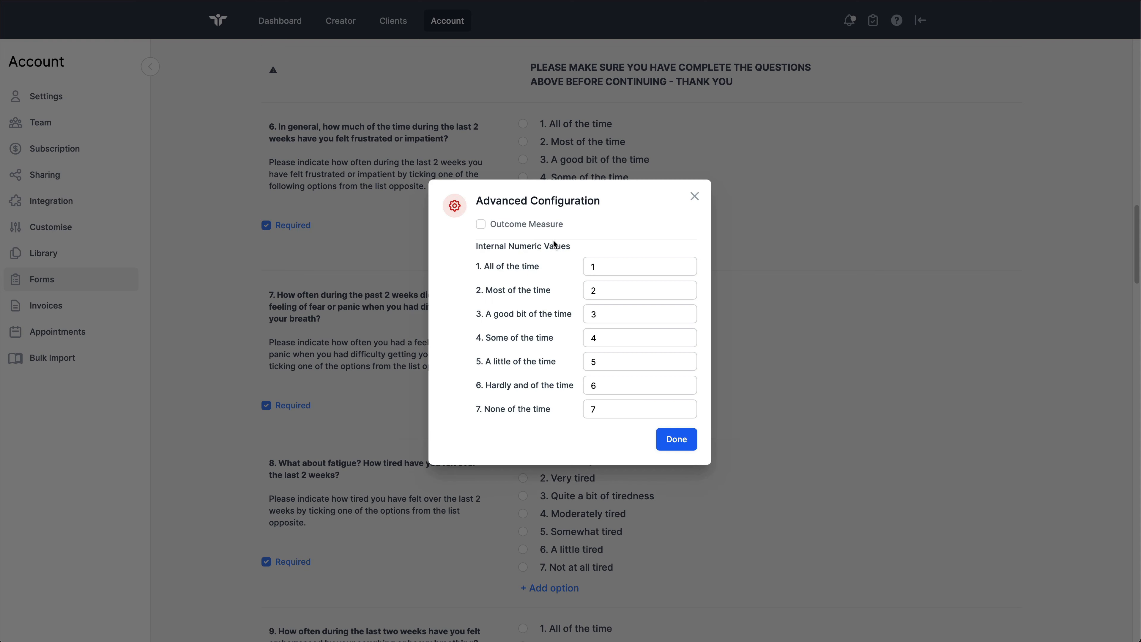
left_click(694, 196)
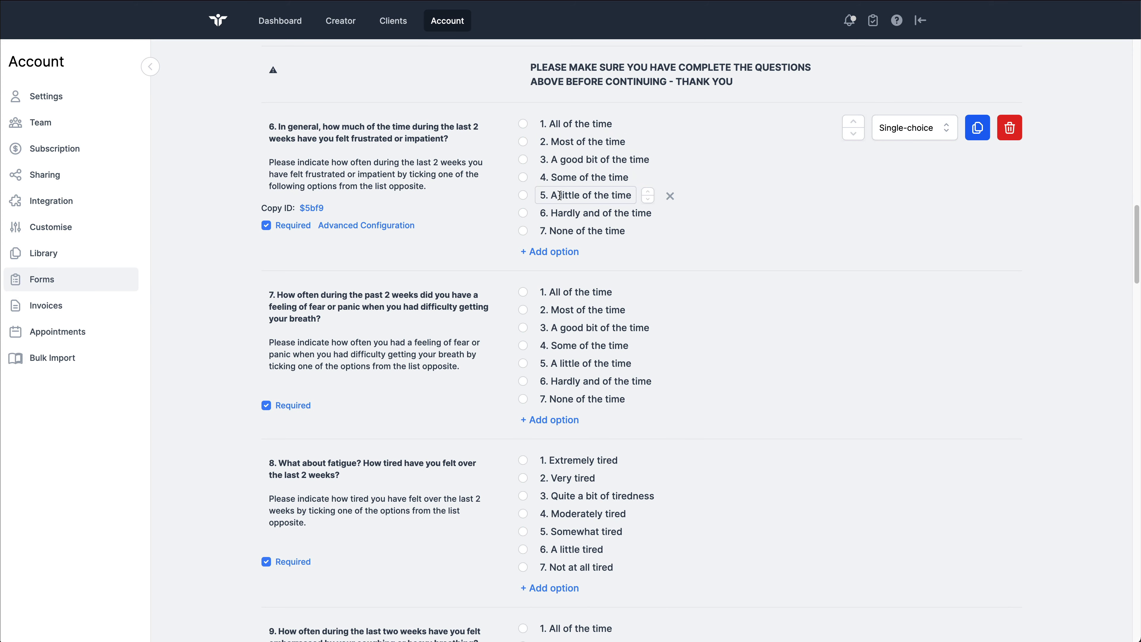
- Examine the remaining CRQ questions and the formulas for Dyspnoea, Fatigue, Emotional function and Mastery at the end of the template
scroll(478, 235, "down", 9)
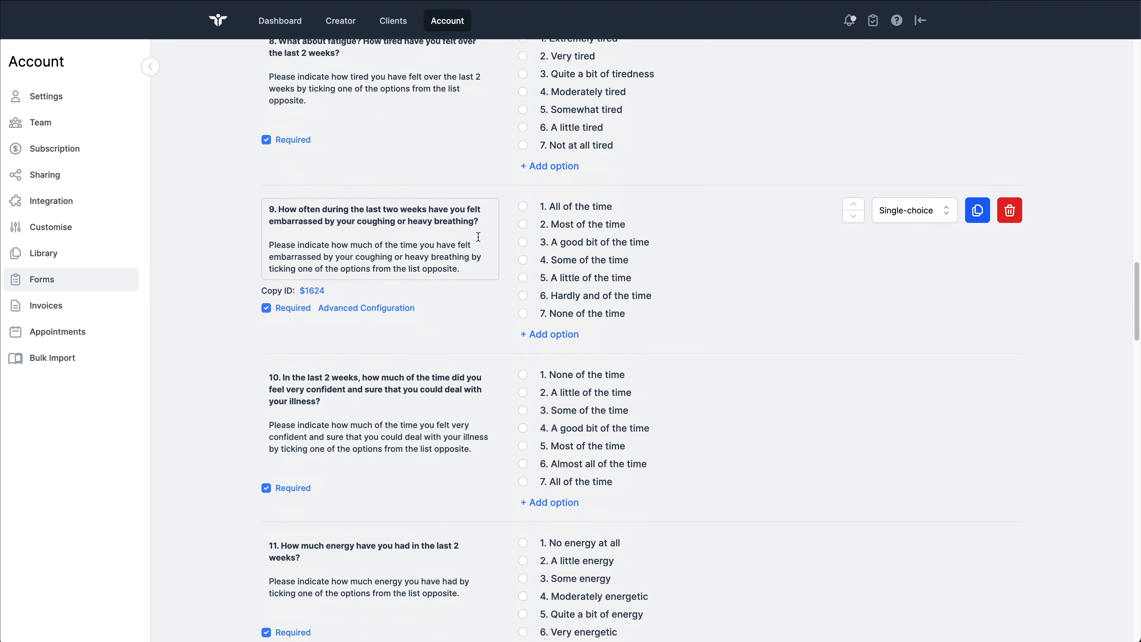
scroll(478, 237, "down", 20)
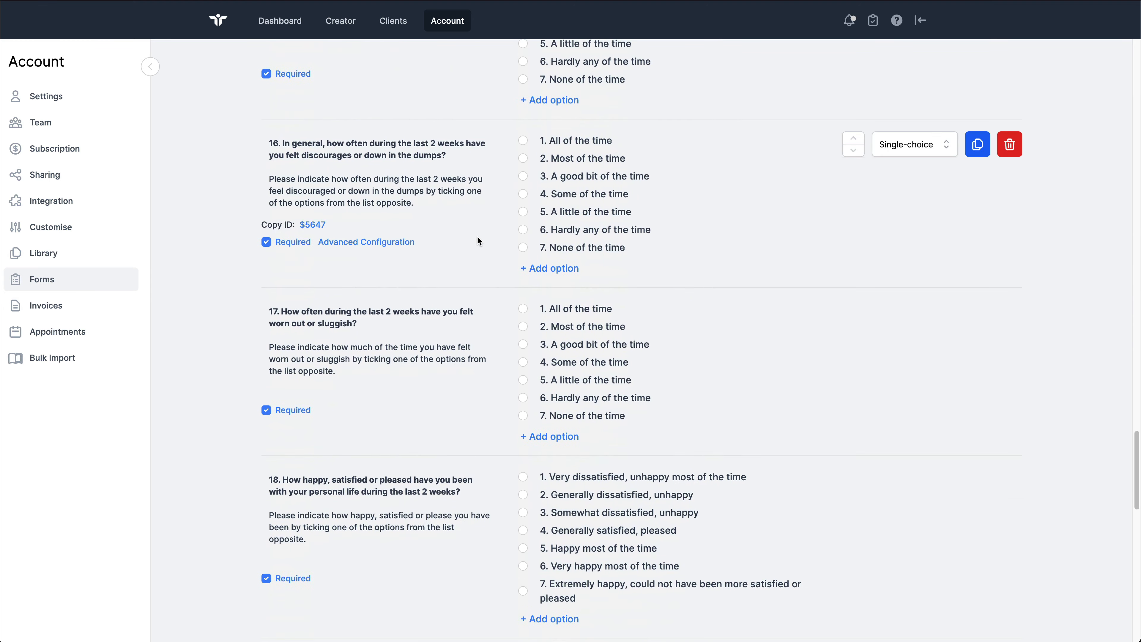
scroll(479, 239, "down", 20)
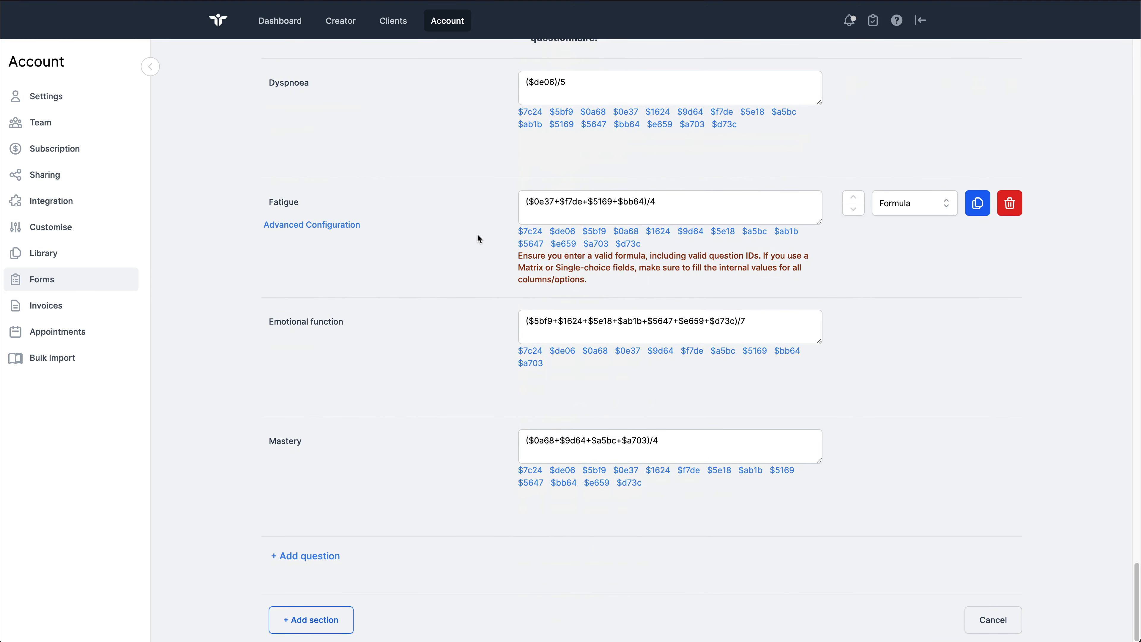
scroll(478, 237, "up", 2)
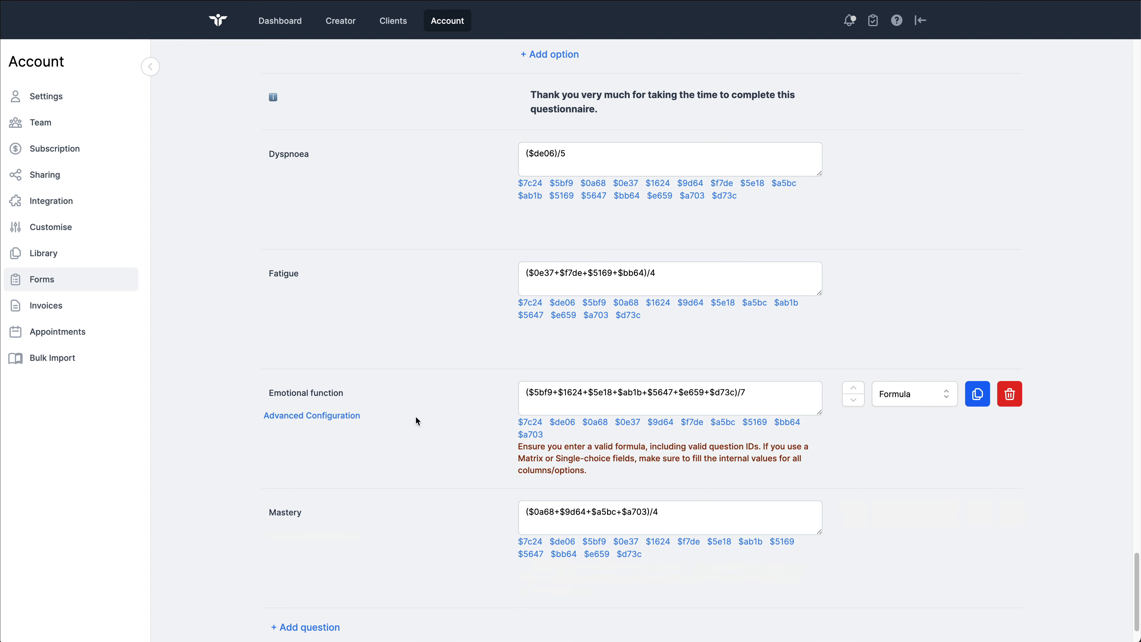
scroll(410, 412, "up", 3)
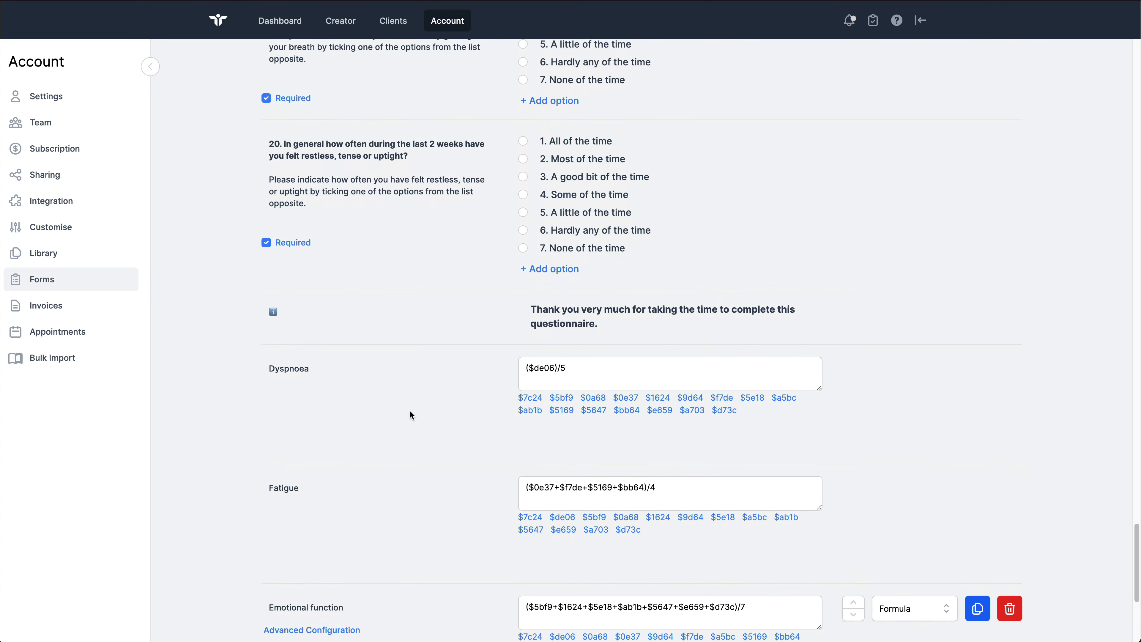
scroll(409, 412, "down", 6)
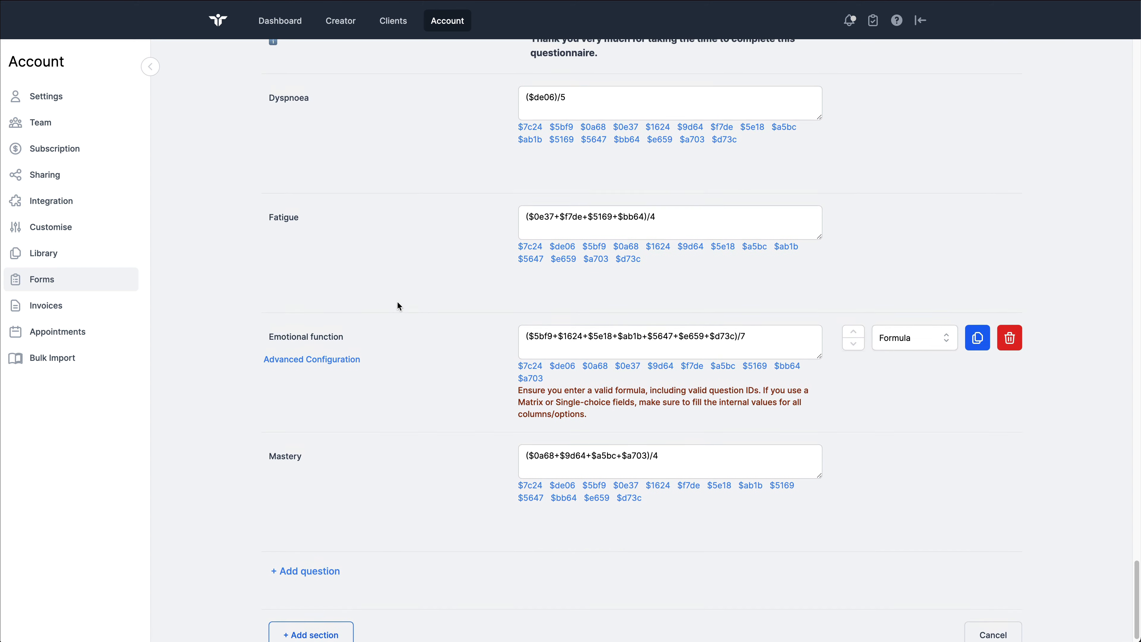
scroll(397, 301, "up", 2)
left_click_drag(685, 248, 525, 248)
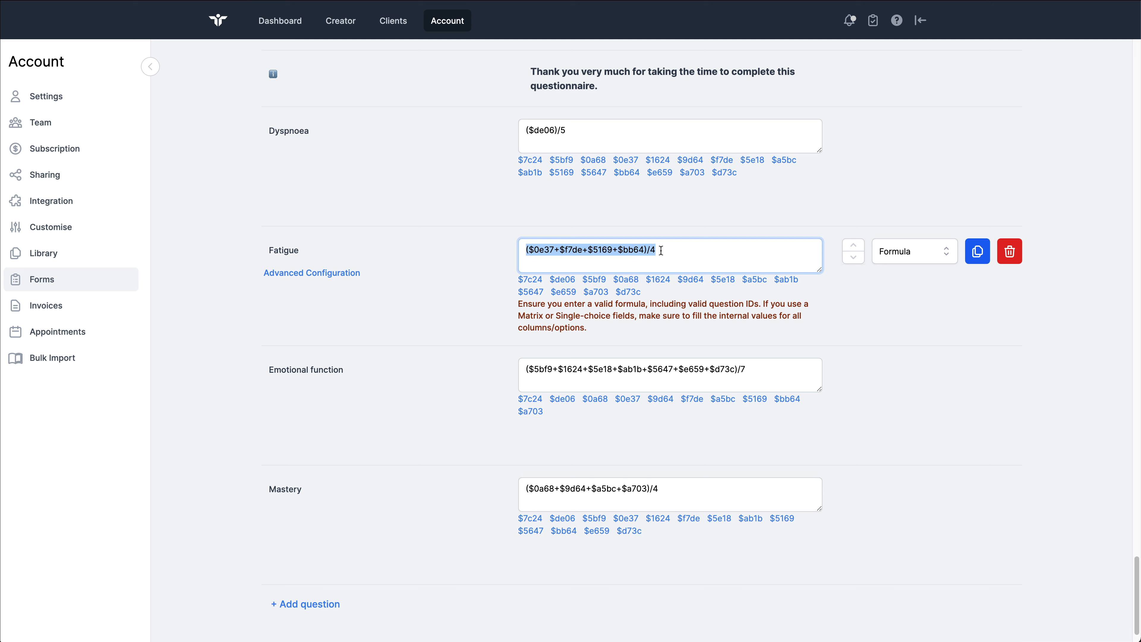
left_click(683, 251)
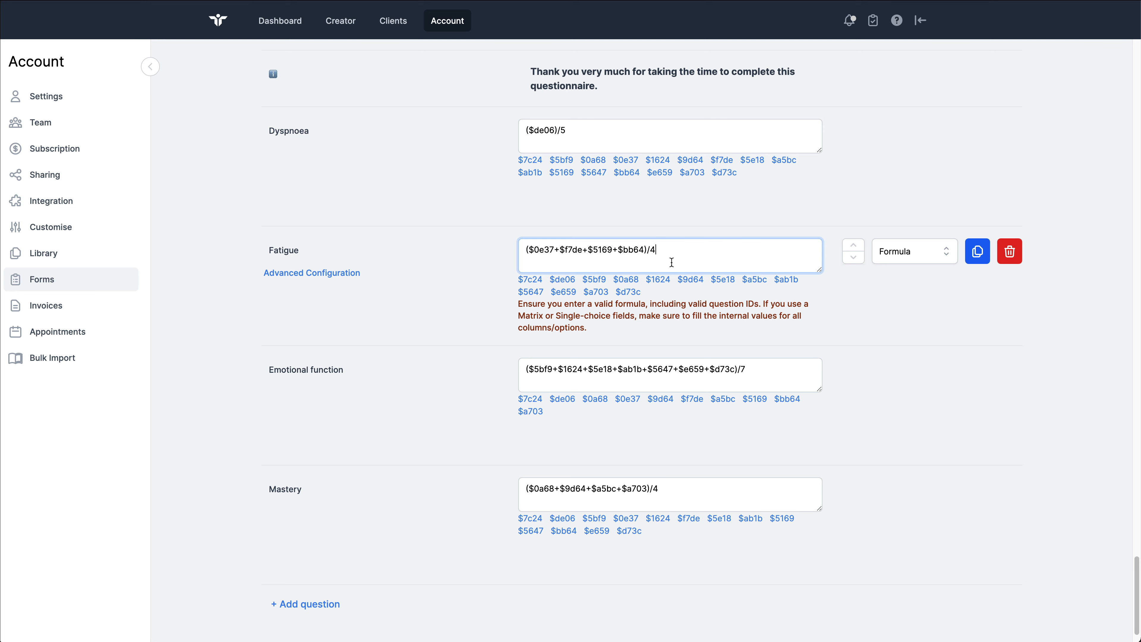
- Open the forms of the client who has the Simple Calc submissions and start a new form
scroll(672, 263, "up", 20)
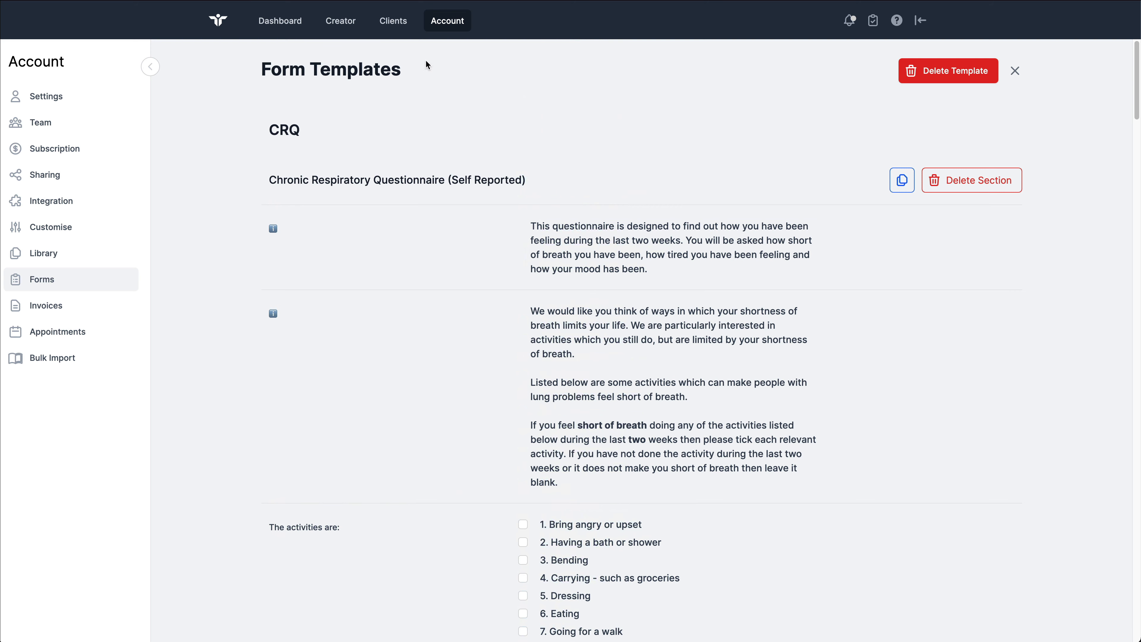
left_click(395, 28)
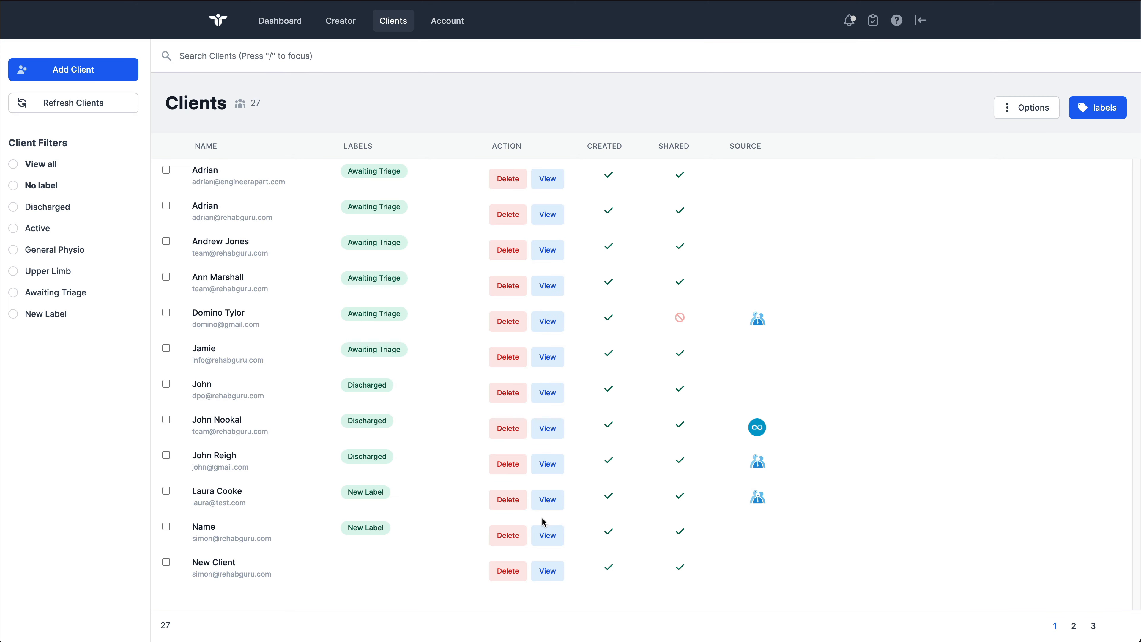
left_click(545, 535)
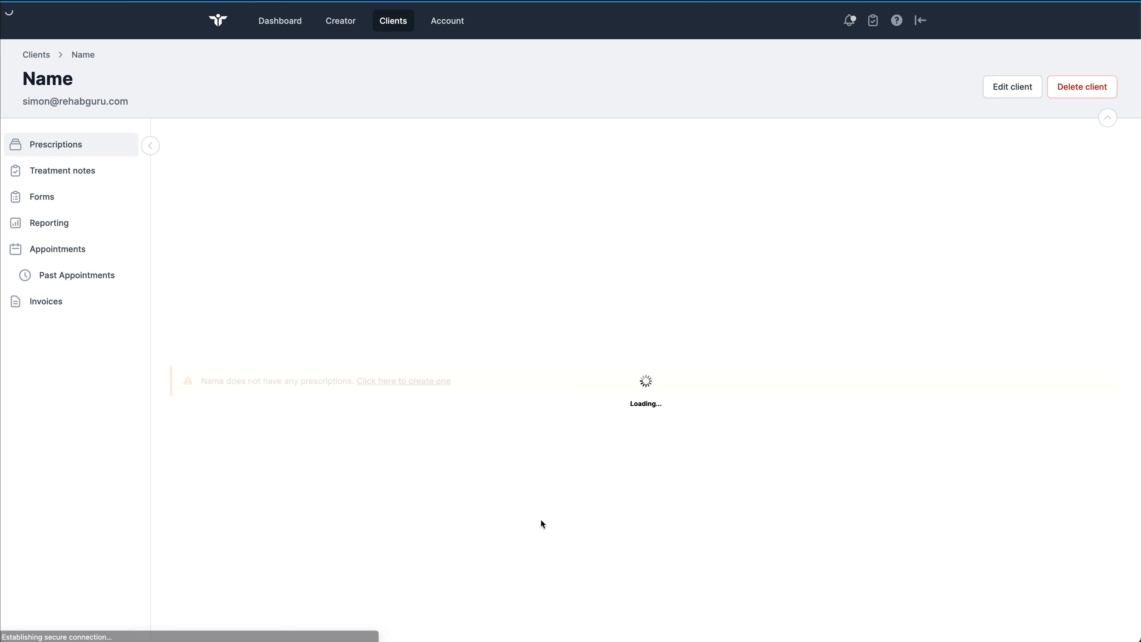
left_click(60, 196)
left_click(917, 155)
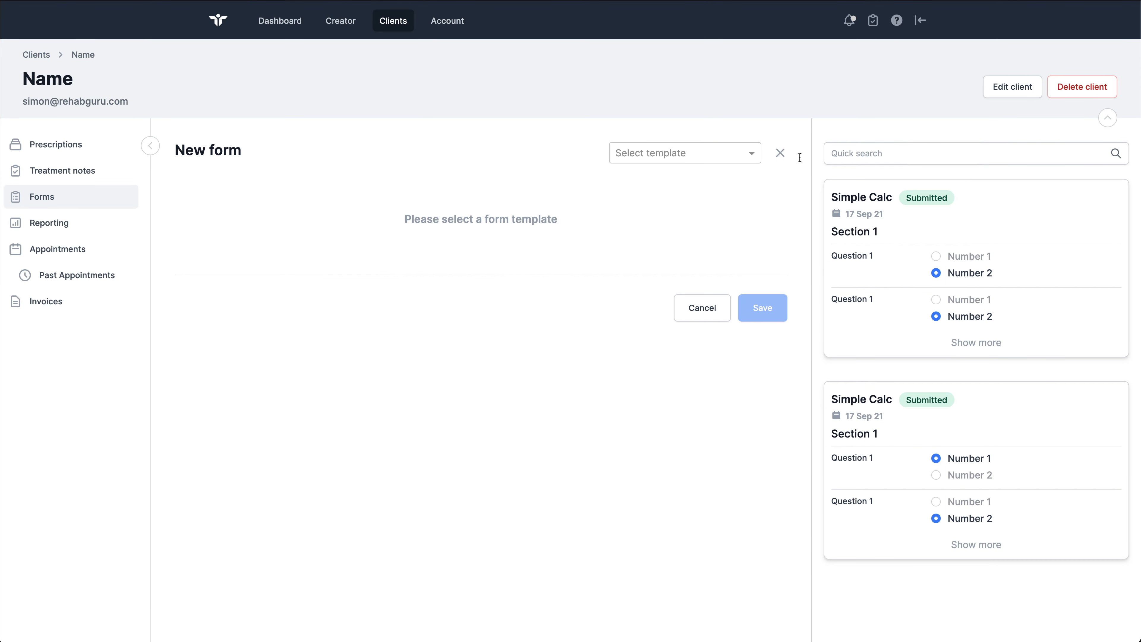
- Choose the CRQ template for the client's new form and save it without filling in answers
left_click(687, 152)
type("cr")
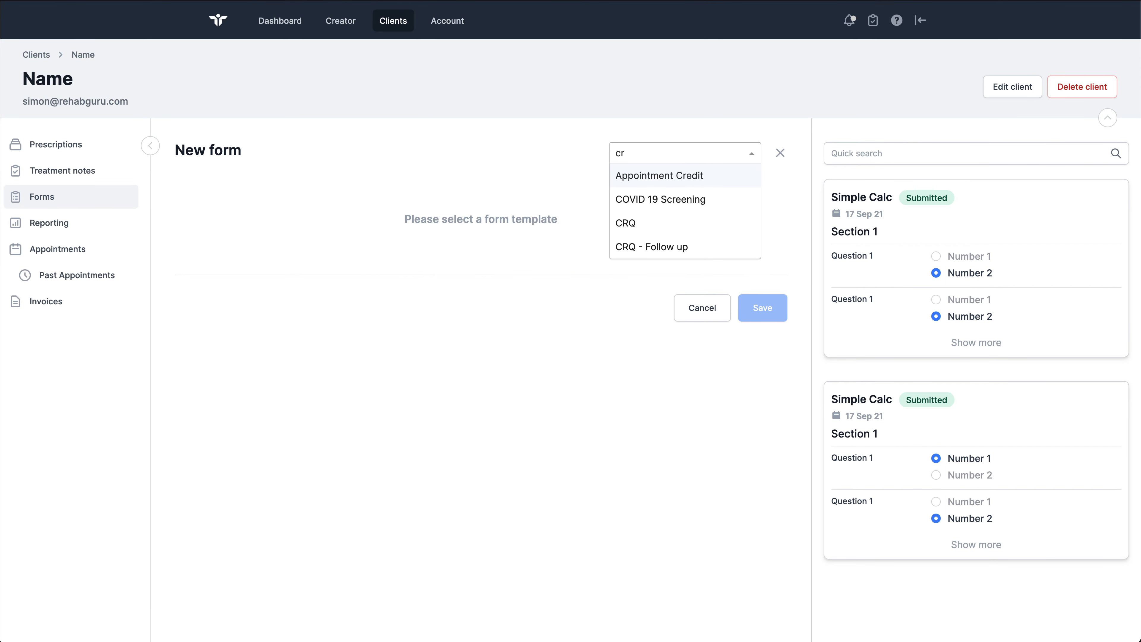
type("q")
left_click(665, 175)
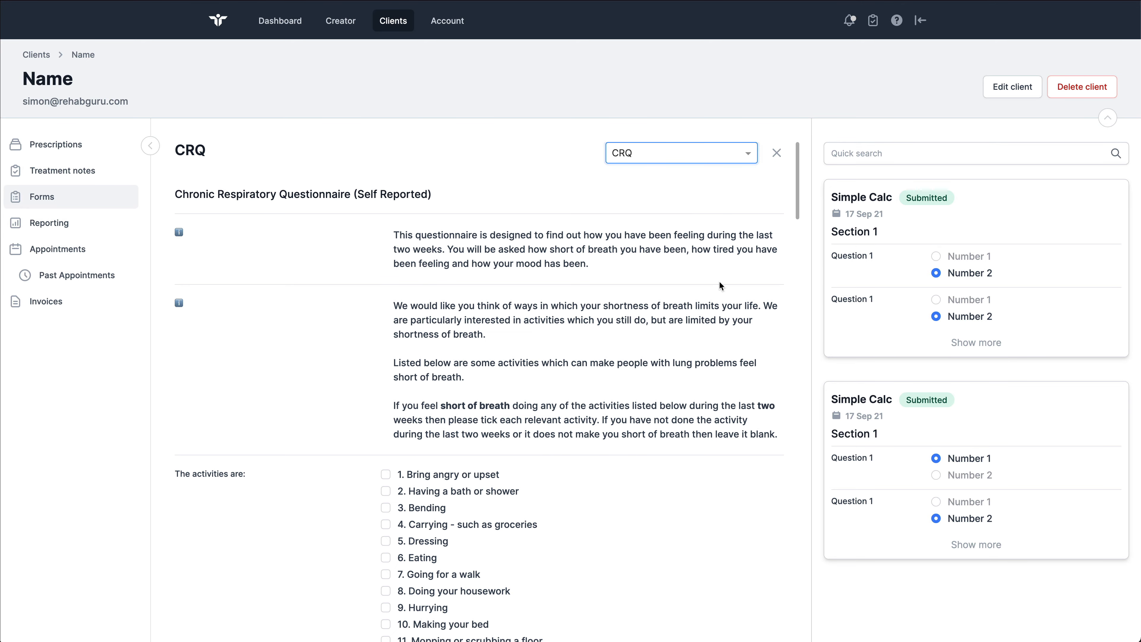
scroll(719, 287, "down", 20)
left_click(753, 611)
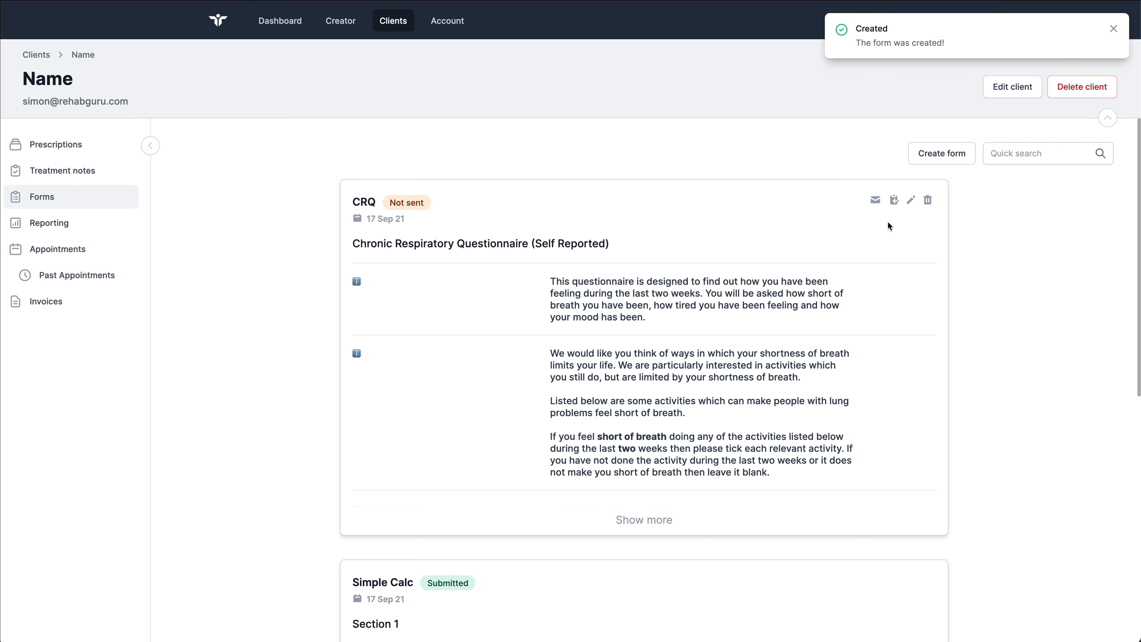
- Copy the link to the client's CRQ form and open the questionnaire from that link
left_click(894, 200)
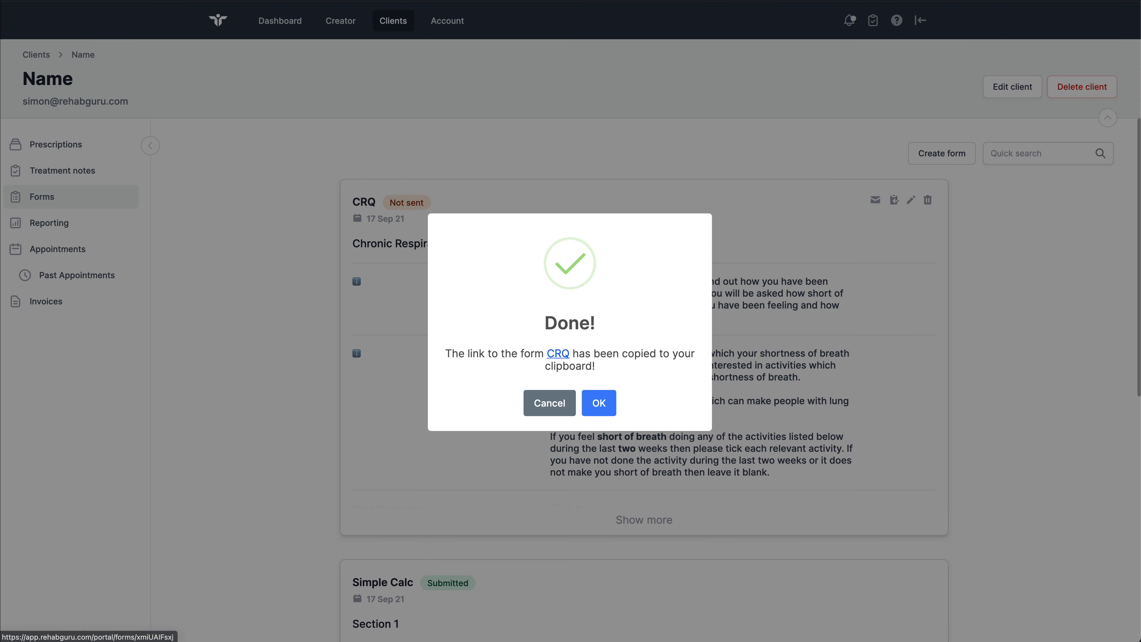
left_click(396, 1)
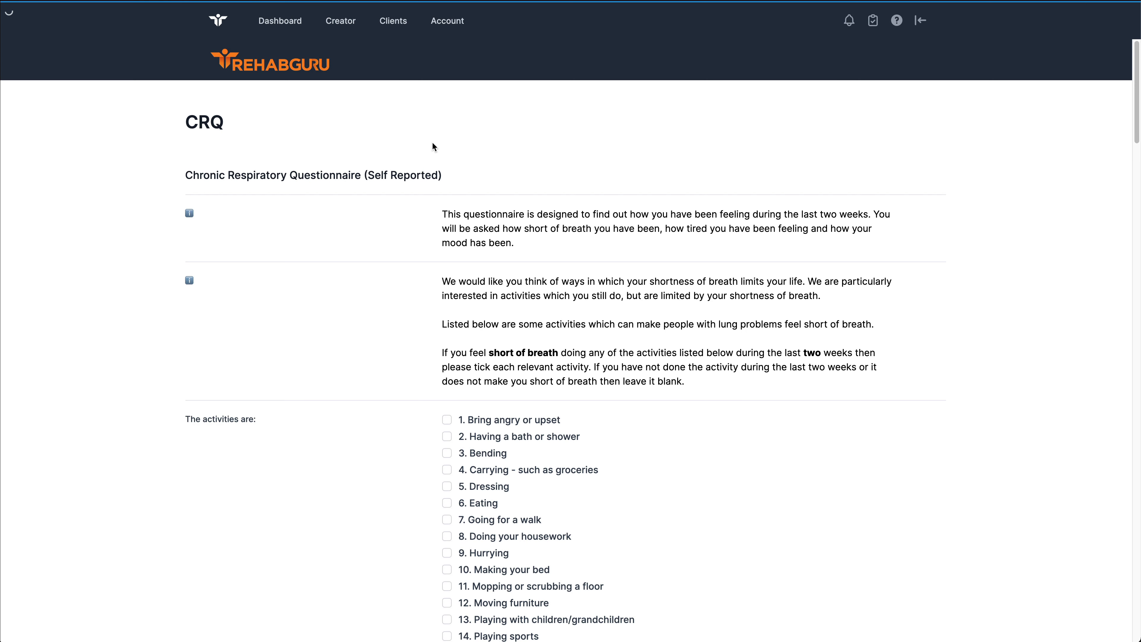
scroll(498, 283, "down", 1)
scroll(499, 285, "down", 2)
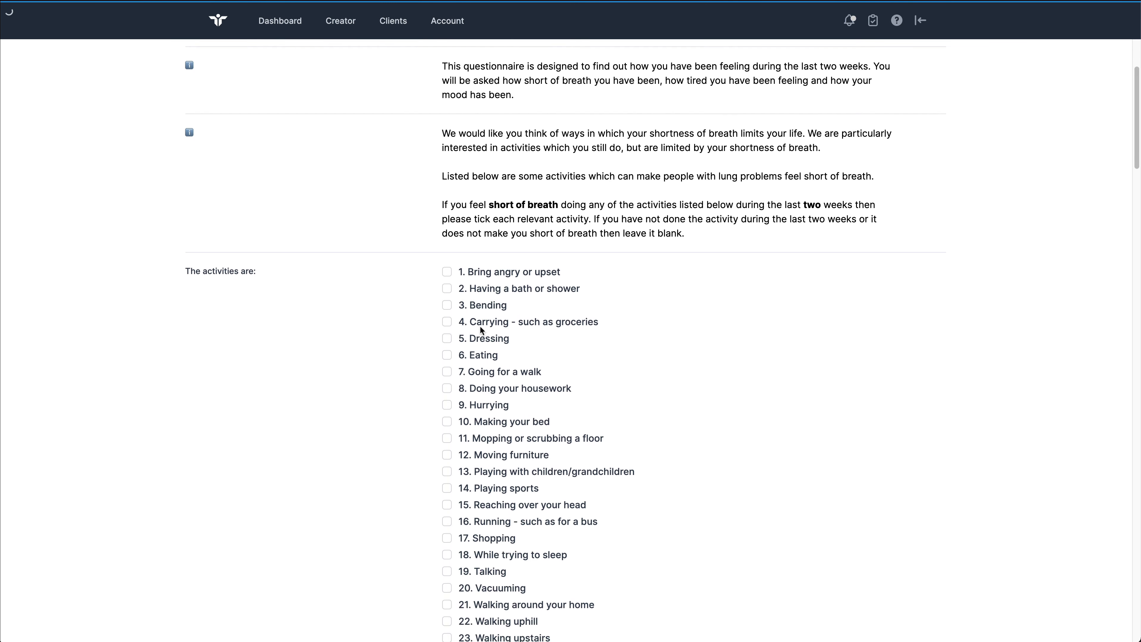
- Mark Eating, Playing with children/grandchildren and Walking upstairs in the CRQ activities checklist
left_click(447, 352)
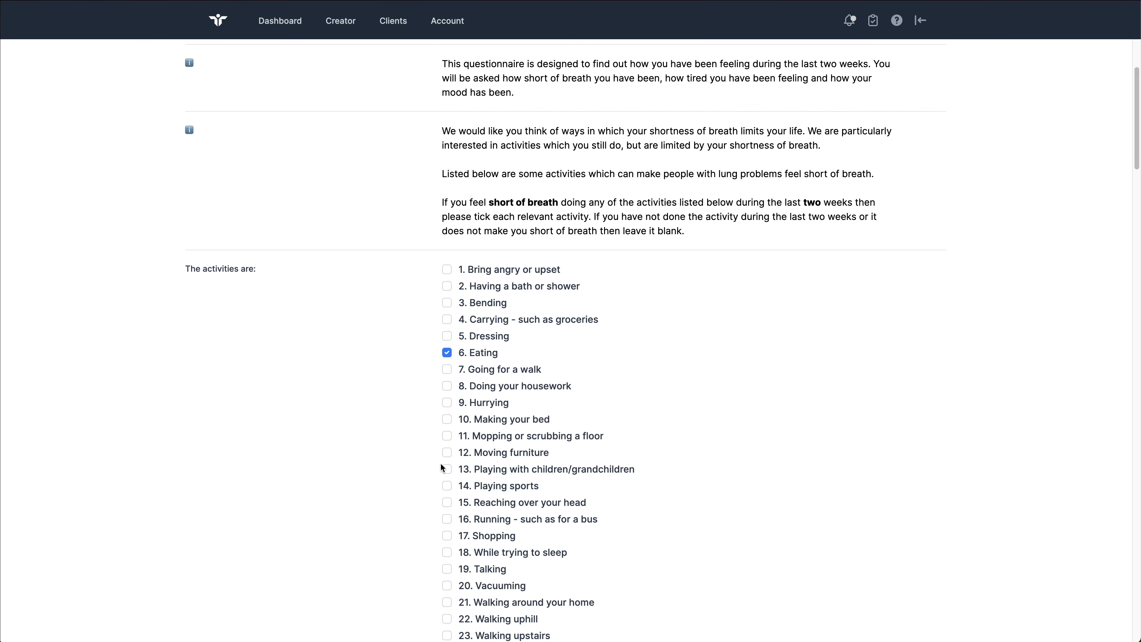
left_click(447, 469)
scroll(504, 367, "down", 10)
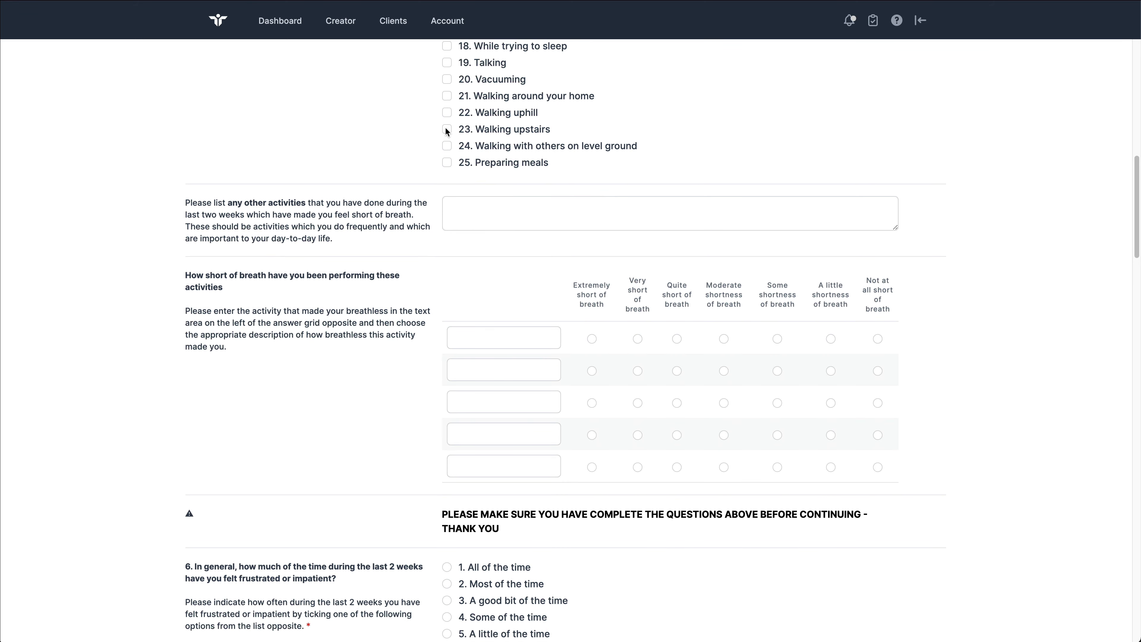
left_click(447, 130)
- Enter Swimming, Running, Walking, Shopping and Cycling as the five activities in the shortness-of-breath matrix
scroll(473, 250, "down", 1)
left_click(475, 310)
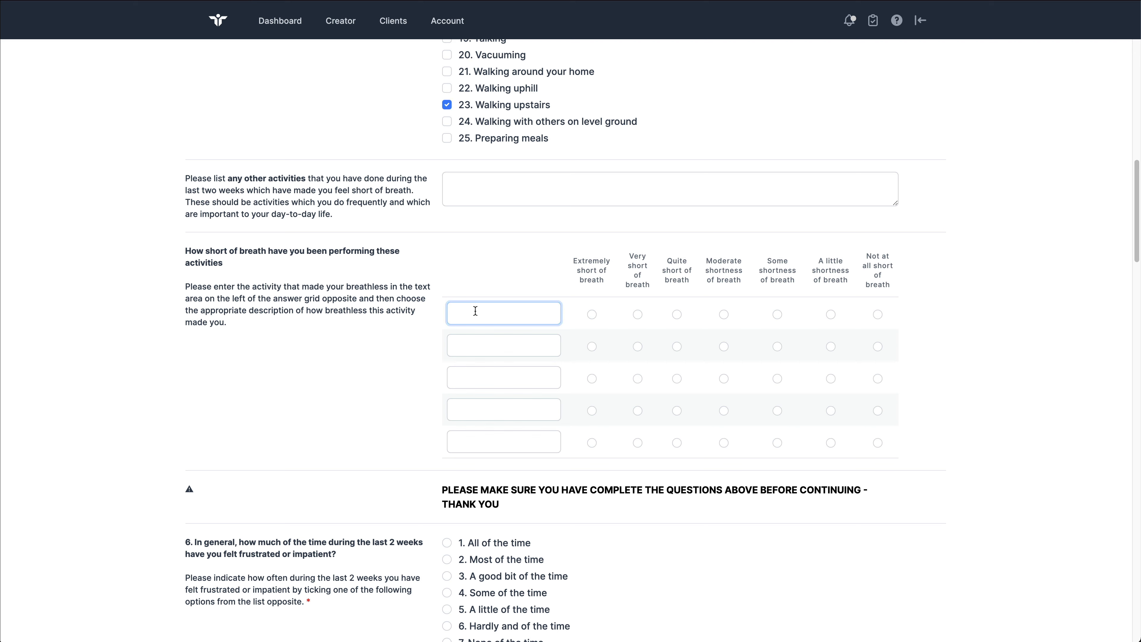
type("Swimming")
key("Tab")
key("Tab")
type("Running")
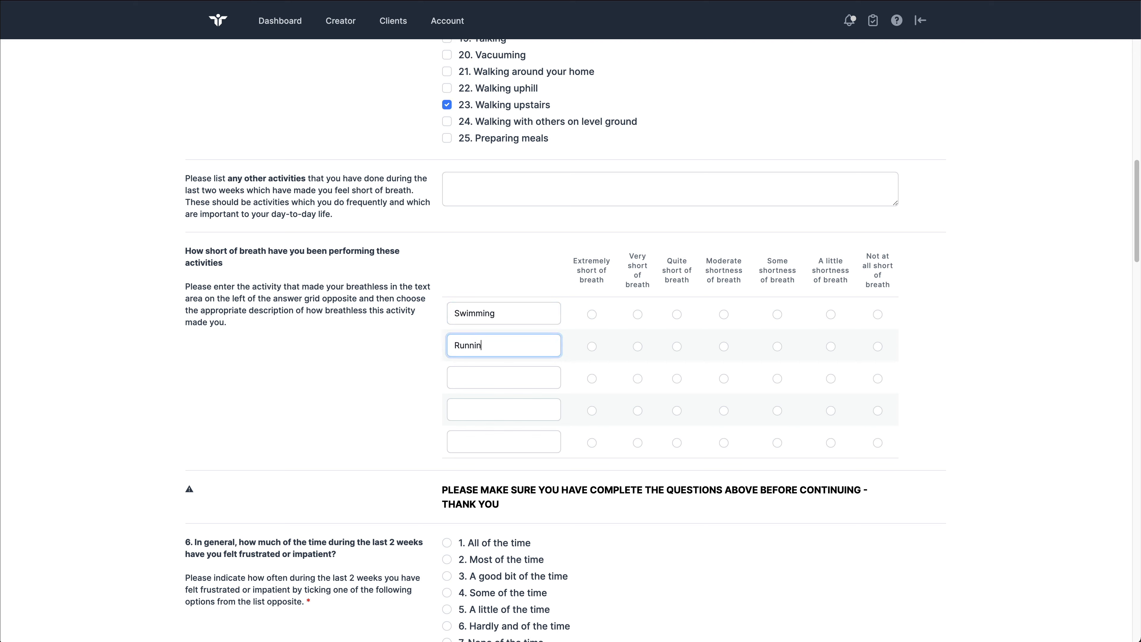
key("Tab")
key("Tab")
type("Walking")
left_click(475, 412)
type("Shopping")
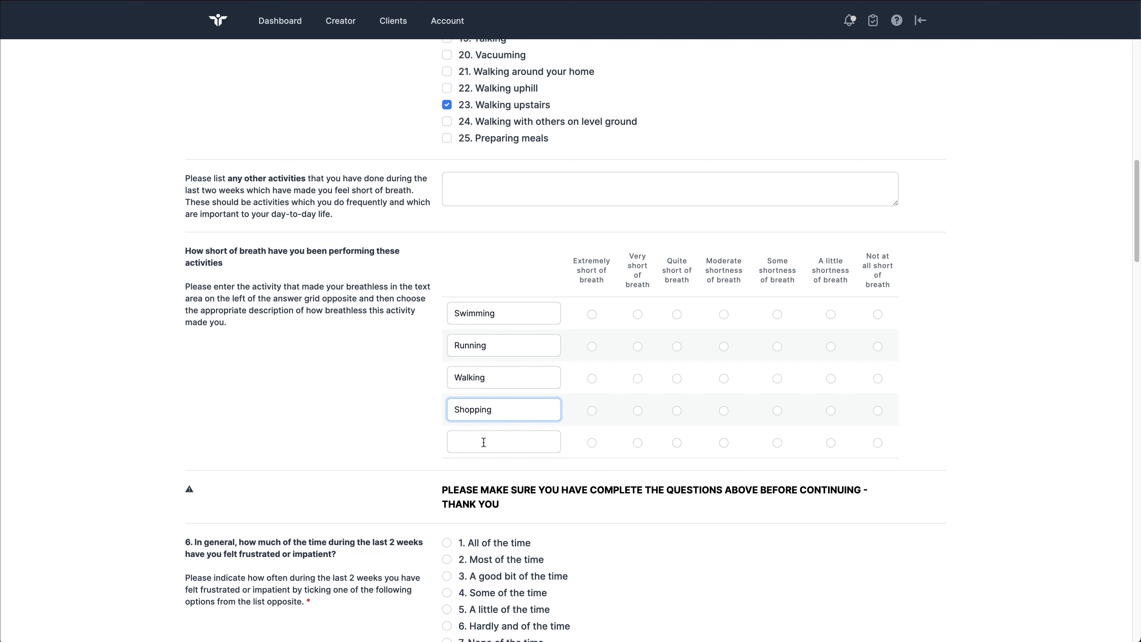
left_click(483, 442)
type("Cycling")
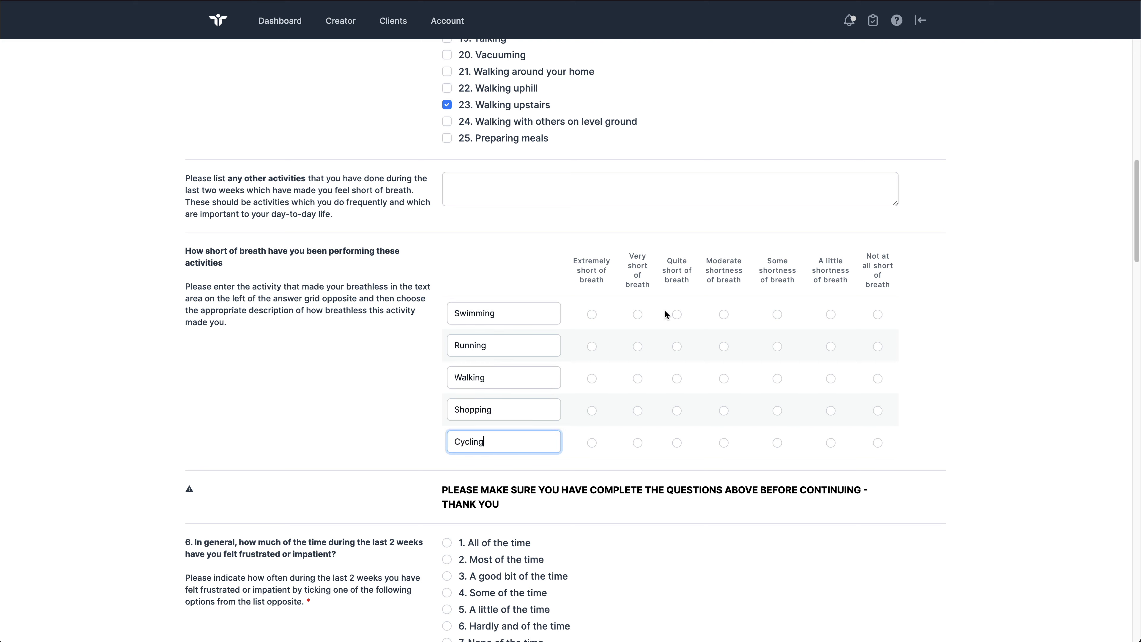
- Rate Swimming and Shopping as Quite short of breath, Running as Very short of breath, and Walking and Cycling as Moderate shortness of breath
left_click(677, 314)
left_click(724, 379)
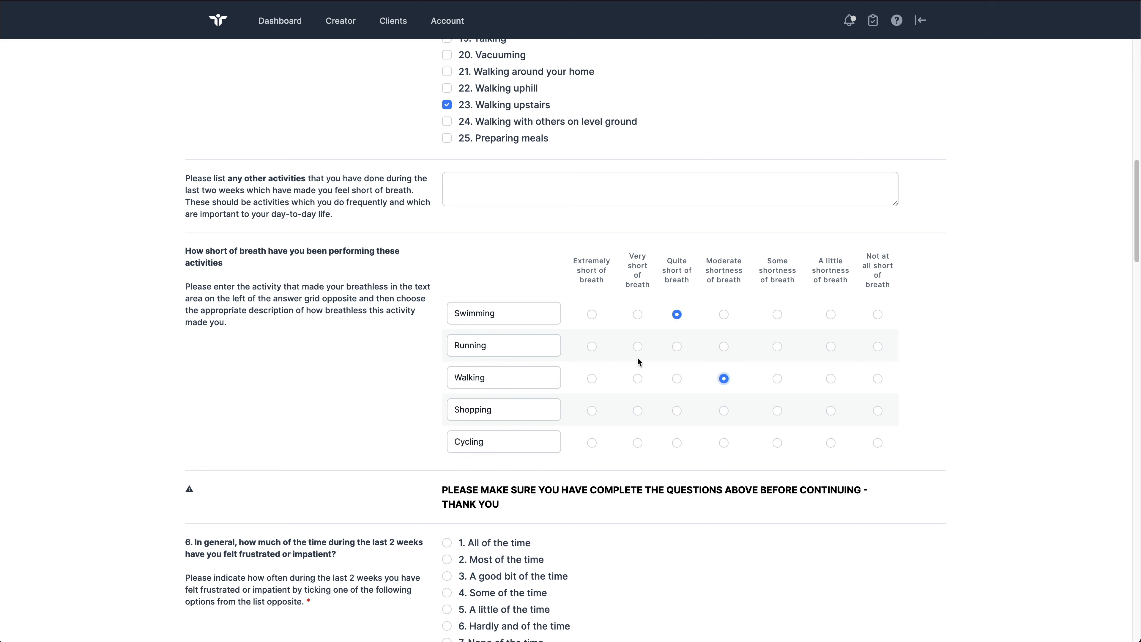
left_click(637, 346)
left_click(724, 444)
left_click(676, 411)
- Answer questions 6 to 9 with A little of the time, Hardly and of the time, Moderately tired and Most of the time
scroll(601, 353, "down", 7)
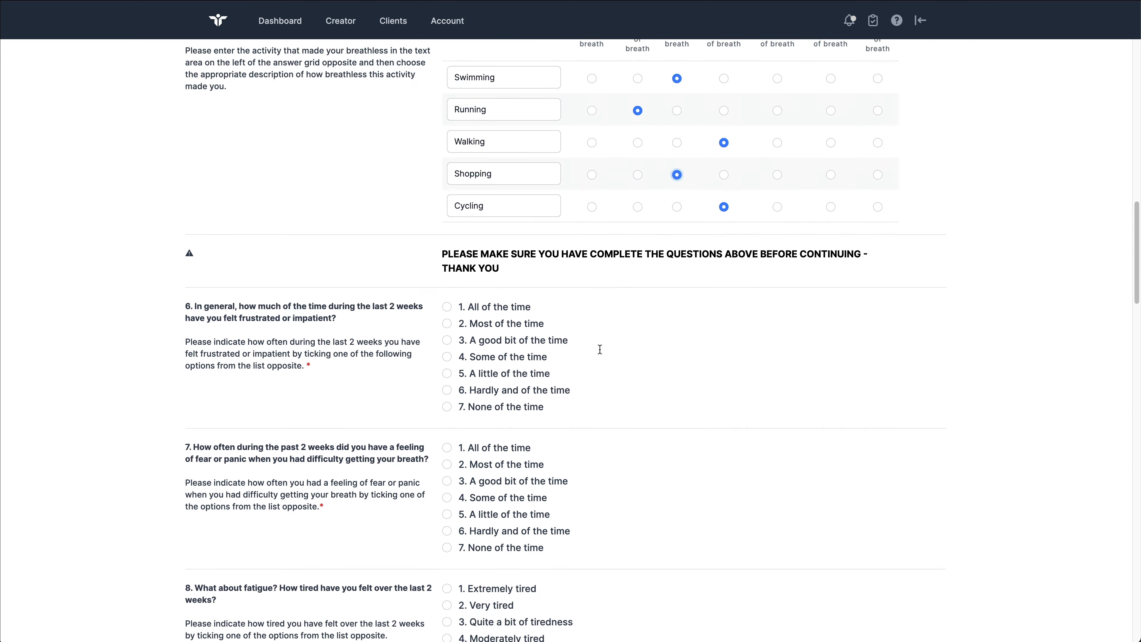
left_click(484, 307)
left_click(481, 466)
scroll(491, 479, "down", 4)
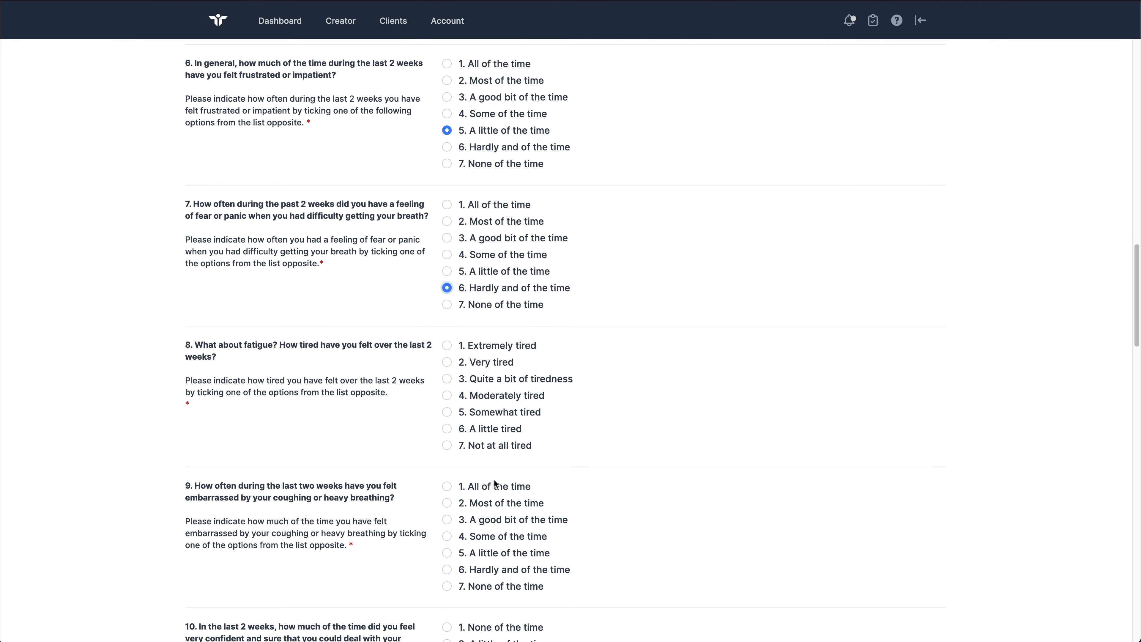
left_click(487, 394)
left_click(503, 505)
- Answer questions 10 to 12 with Almost all of the time, Moderately energetic and A little of the time
scroll(502, 490, "down", 10)
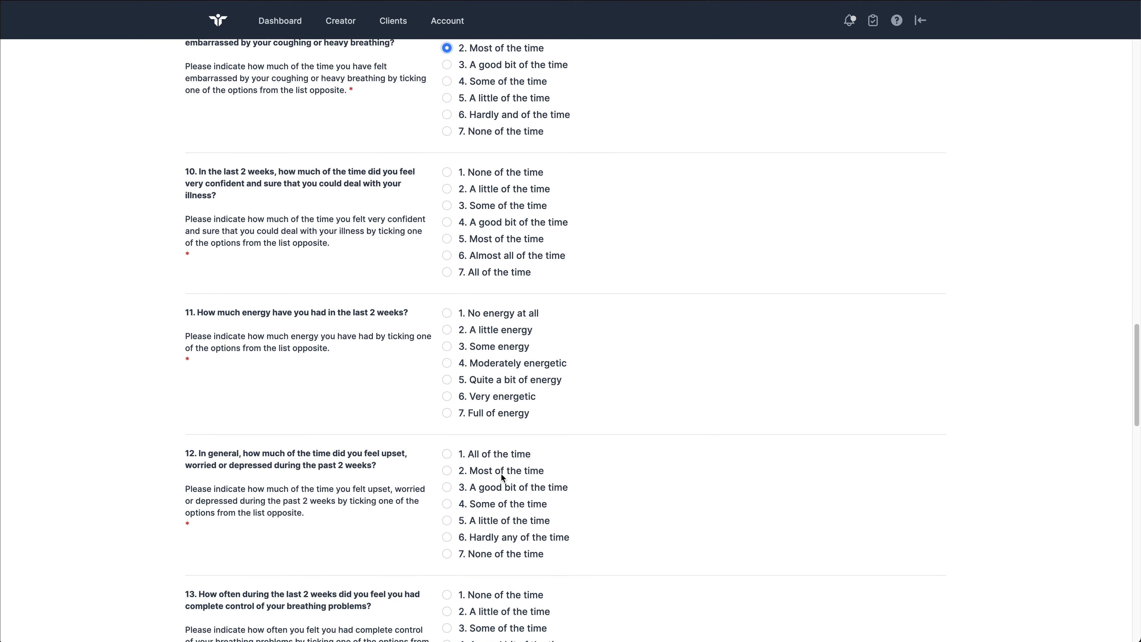
left_click(483, 255)
left_click(484, 362)
left_click(488, 520)
- Answer question 13 with Almost all of the time, and questions 14 and 15 with A good bit of the time
scroll(495, 358, "down", 10)
left_click(494, 214)
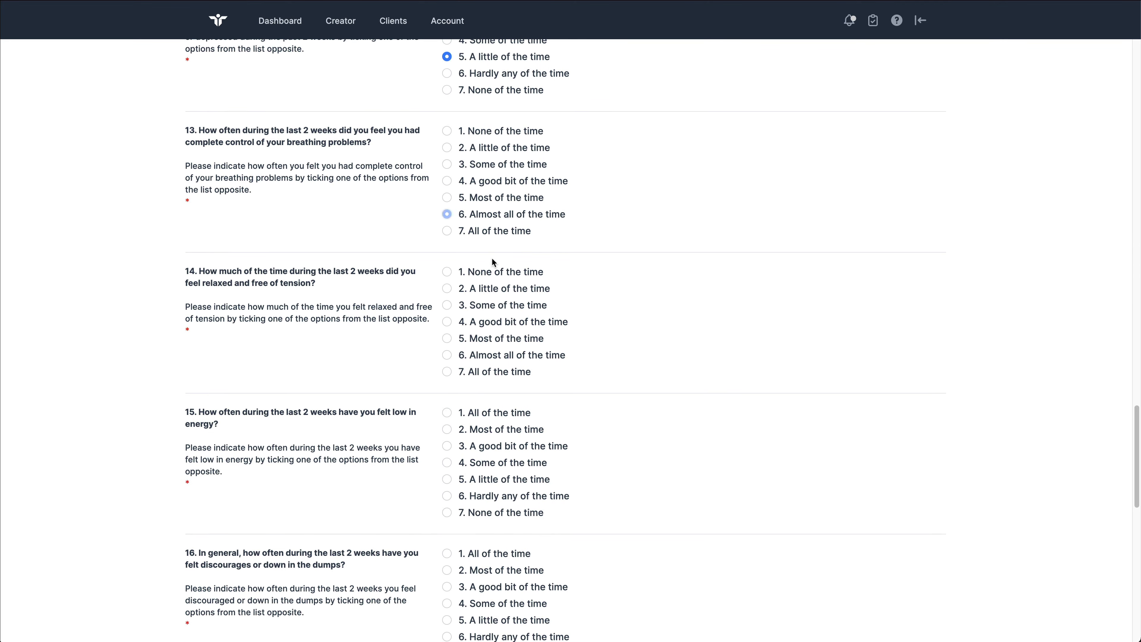
left_click(486, 322)
left_click(535, 445)
- Answer question 16 with None of the time, question 17 with A good bit of the time, and question 18 with Somewhat dissatisfied, unhappy
scroll(521, 360, "down", 10)
left_click(501, 180)
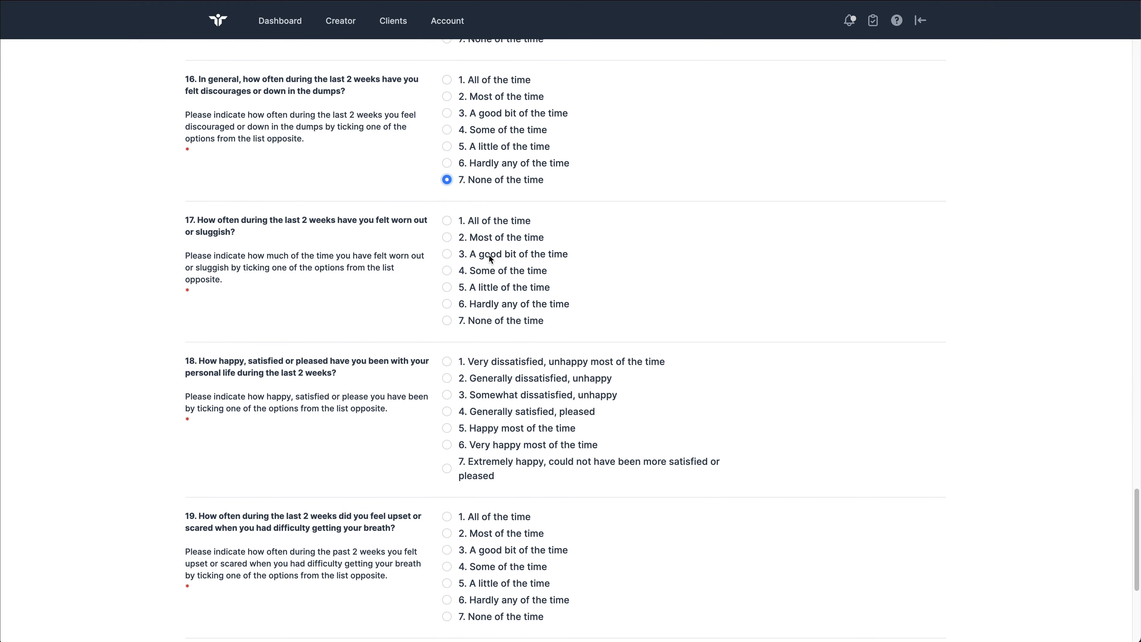
left_click(488, 255)
left_click(492, 396)
- Answer questions 19 and 20 of the questionnaire with Some of the time
left_click(484, 568)
scroll(575, 475, "down", 2)
scroll(577, 476, "down", 5)
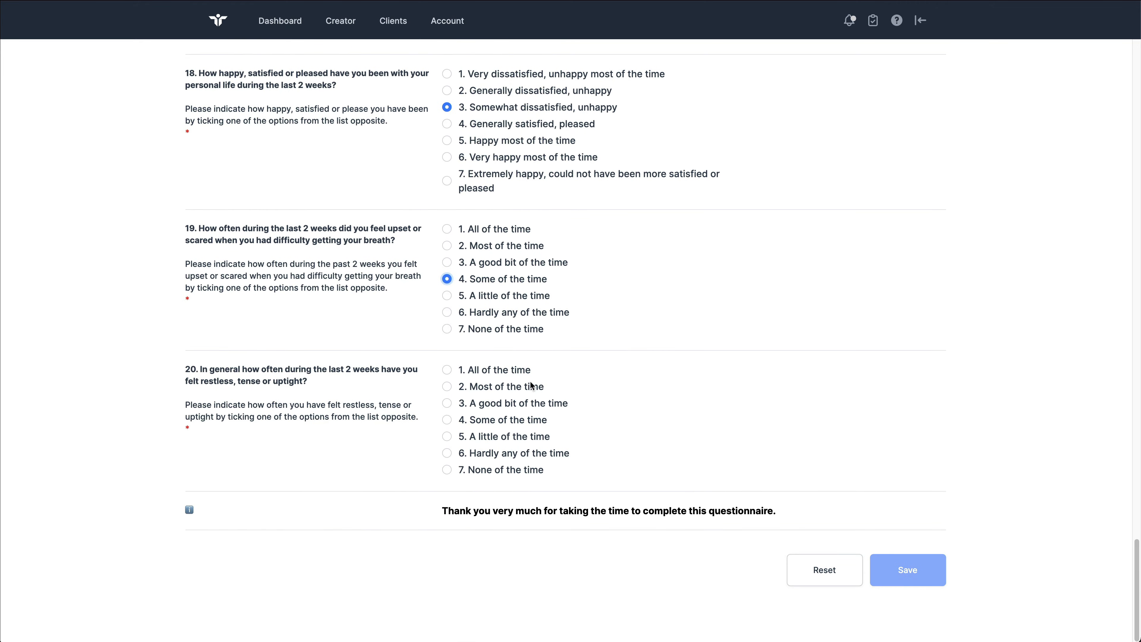
left_click(494, 420)
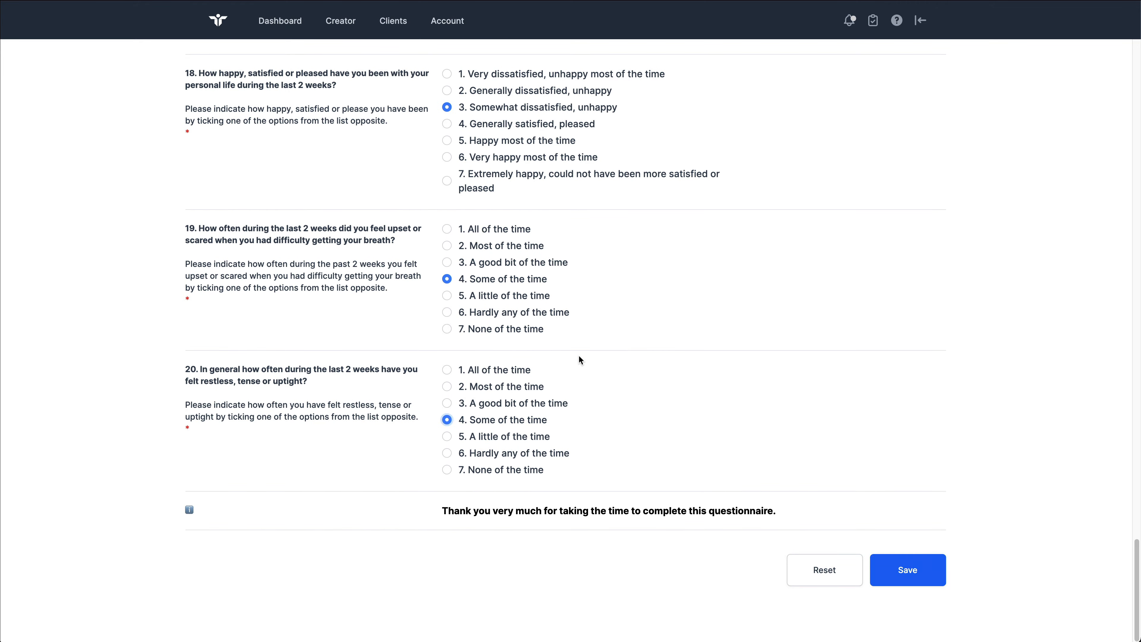
- Save and submit the completed CRQ form, confirm the submission, and dismiss the remaining messages to return to the client's forms
left_click(911, 577)
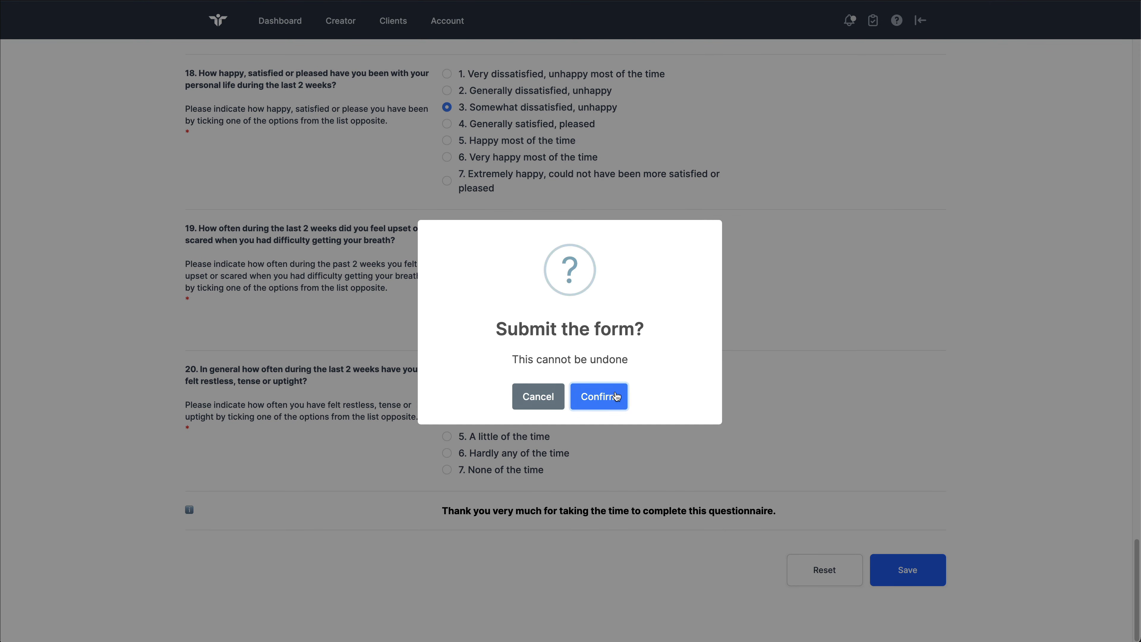
left_click(616, 396)
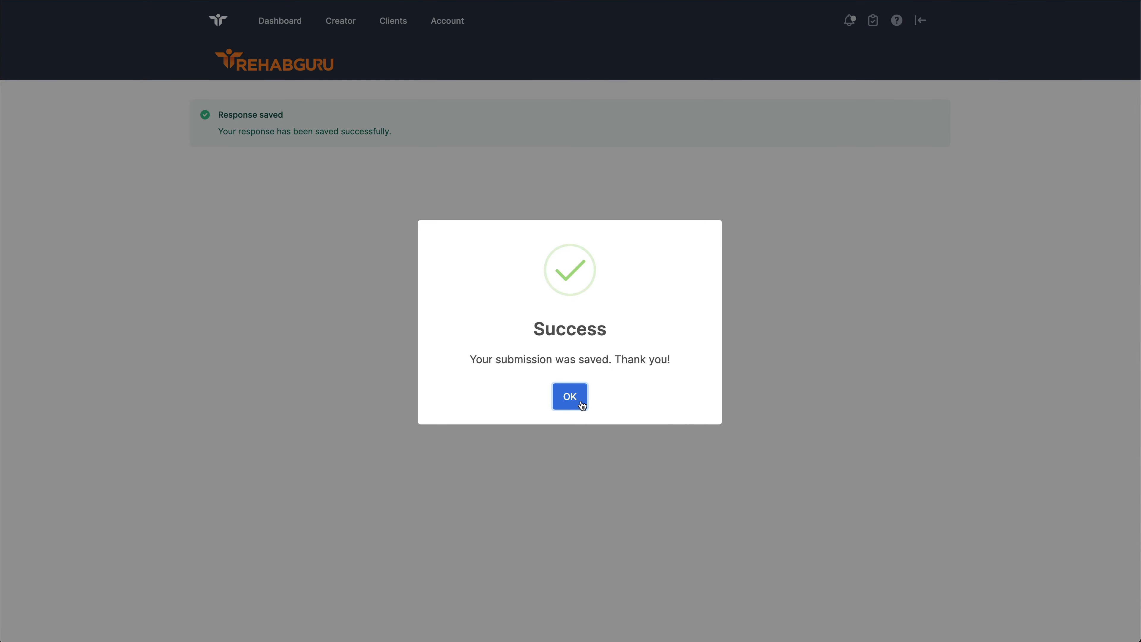
left_click(570, 396)
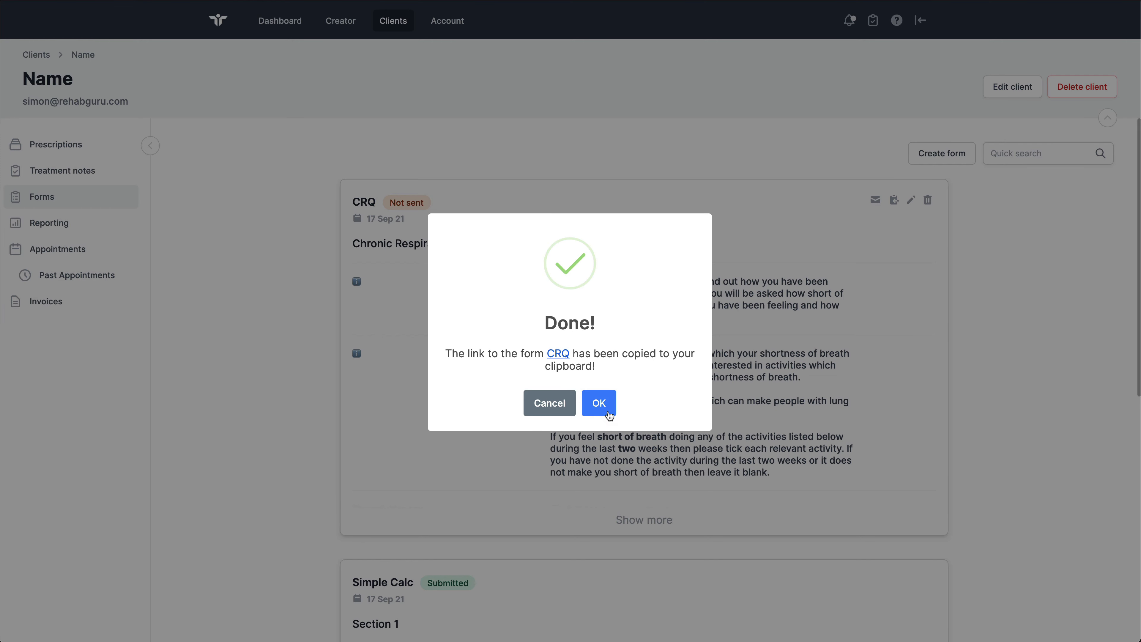
left_click(599, 407)
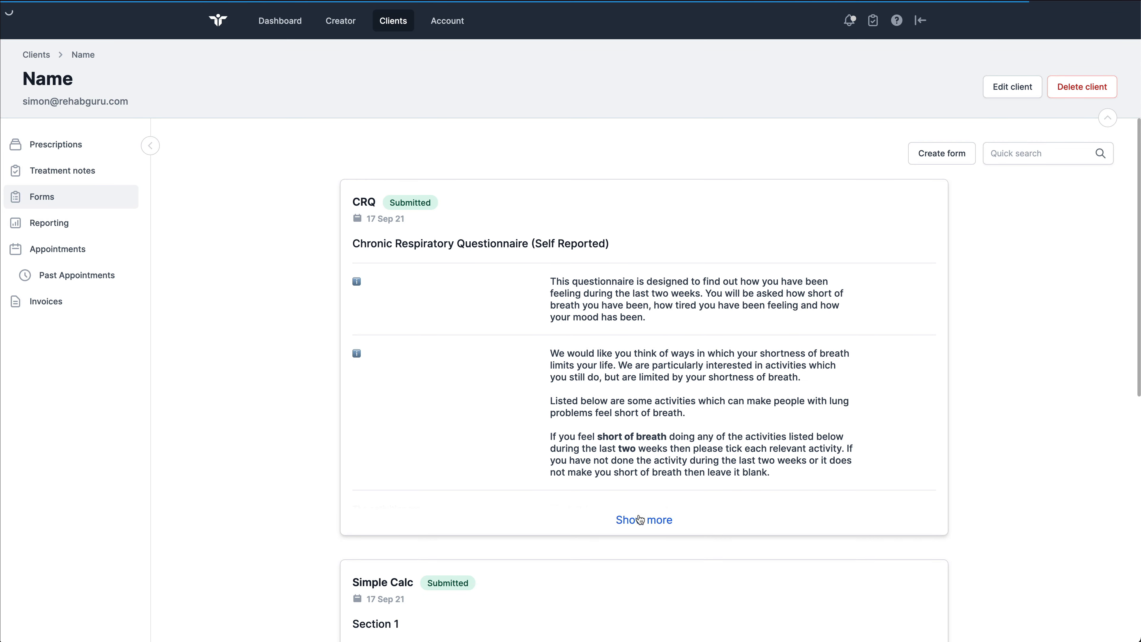
- Expand the submitted CRQ form and view the detailed answers behind the score for shortness of breath during activities
left_click(640, 519)
scroll(611, 346, "down", 15)
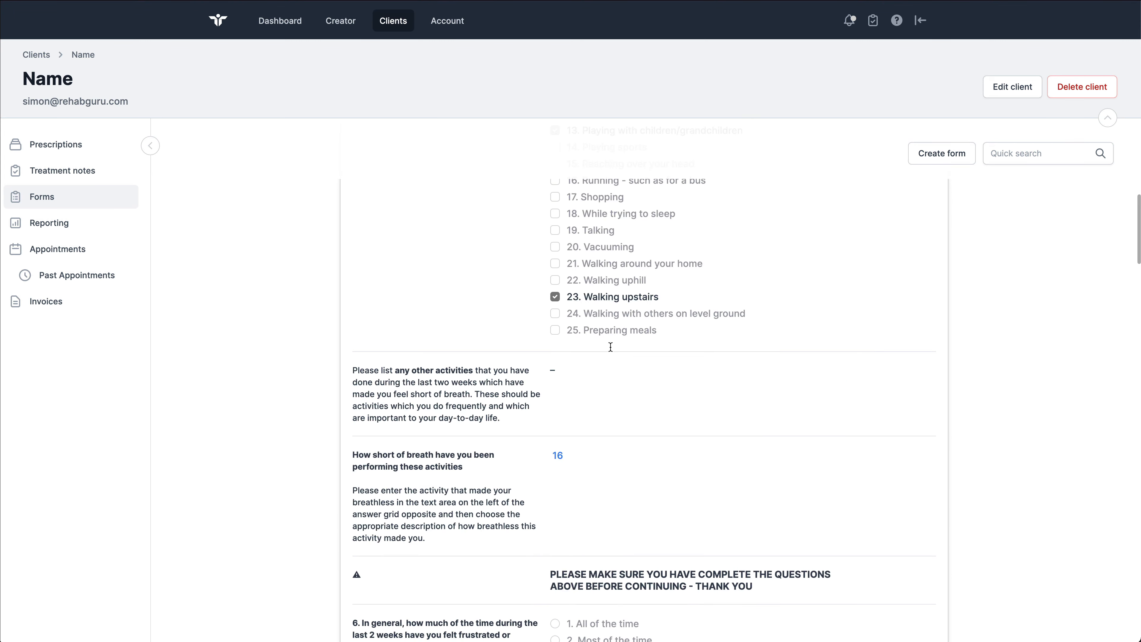
scroll(611, 347, "up", 8)
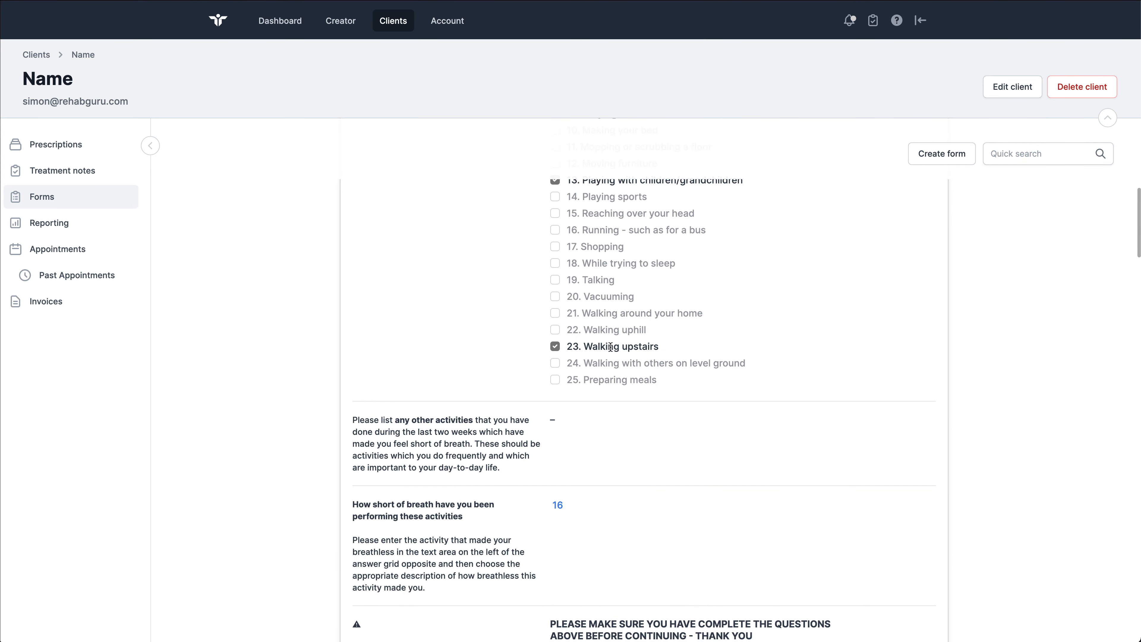
scroll(611, 347, "down", 3)
scroll(610, 347, "down", 3)
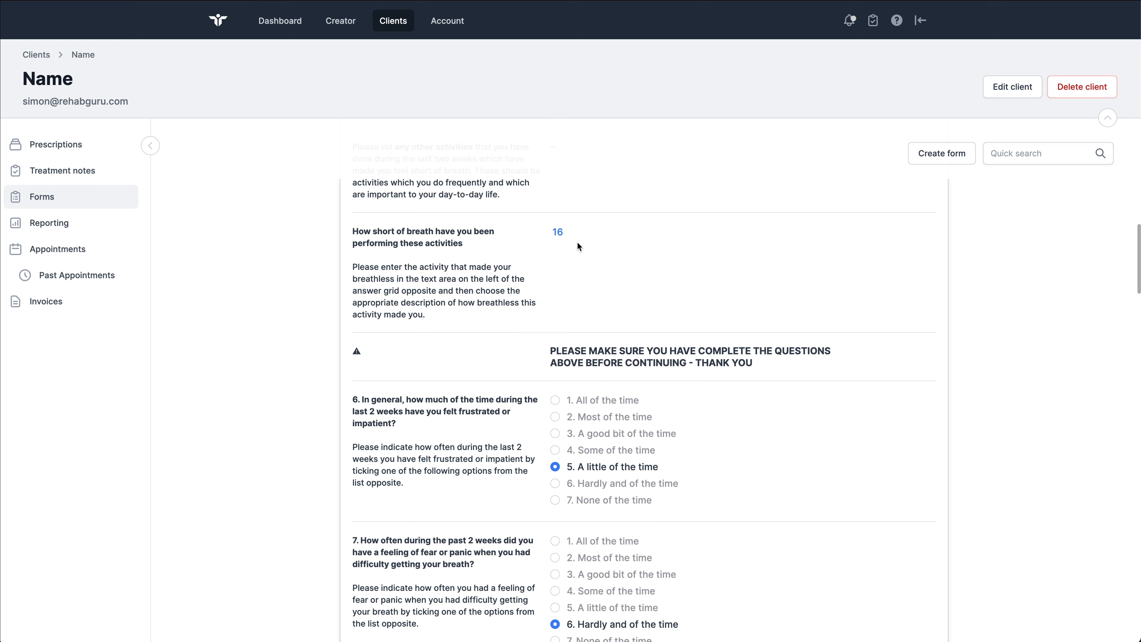
left_click(557, 232)
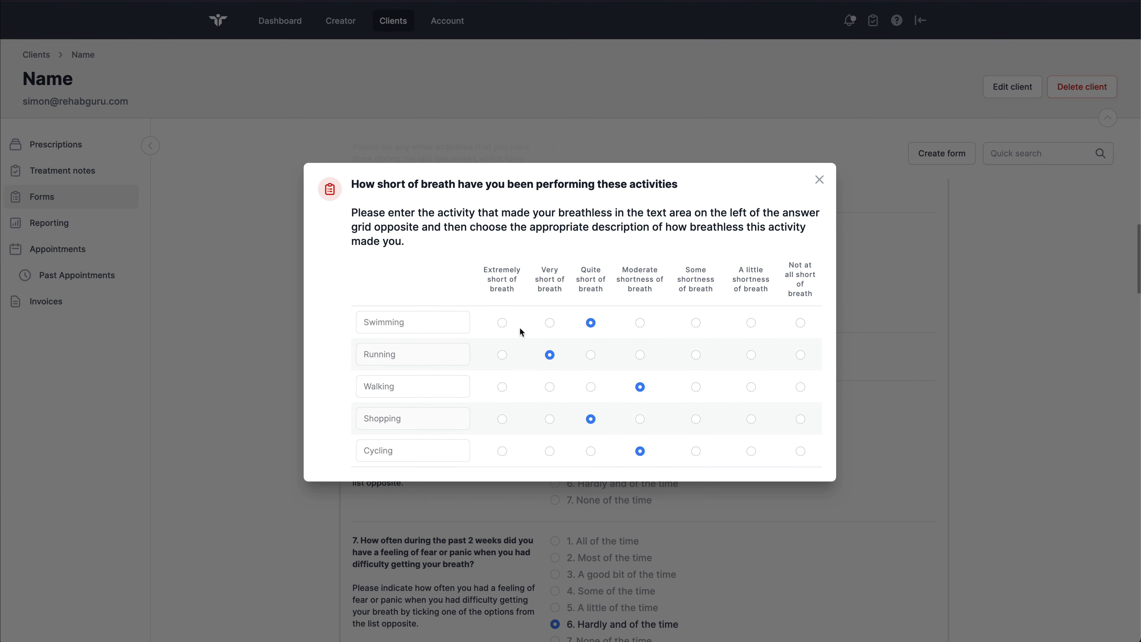
left_click(818, 180)
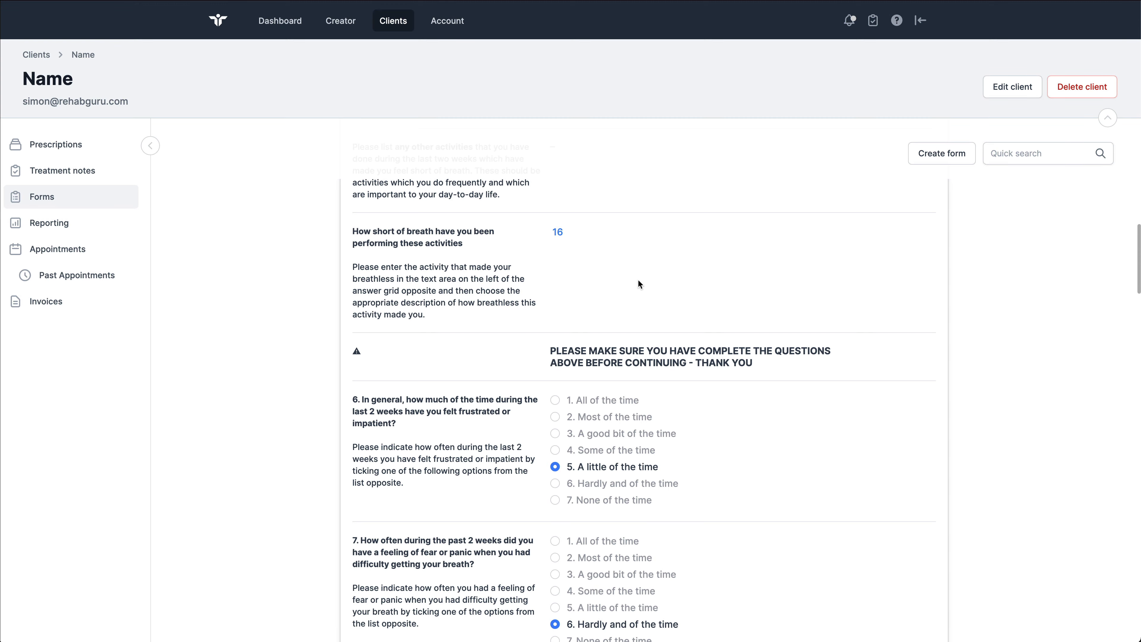
- Review the calculated Dyspnoea, Fatigue, Emotional function and Mastery scores at the end of the CRQ form, and open the client's outcome report
scroll(631, 303, "down", 1)
scroll(632, 304, "down", 20)
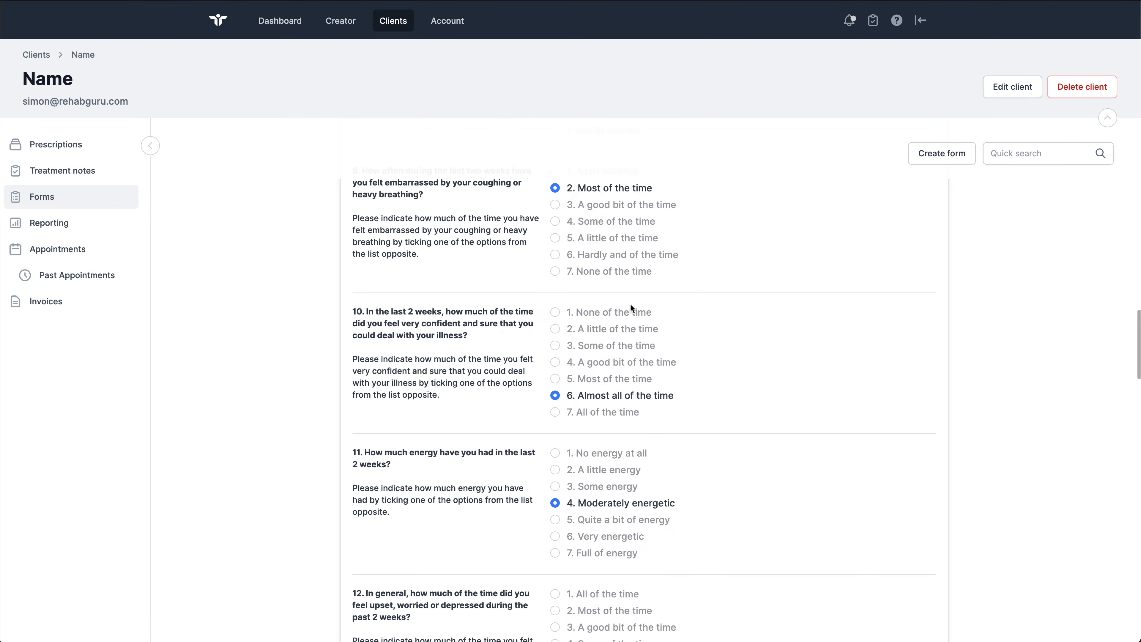
scroll(630, 305, "down", 15)
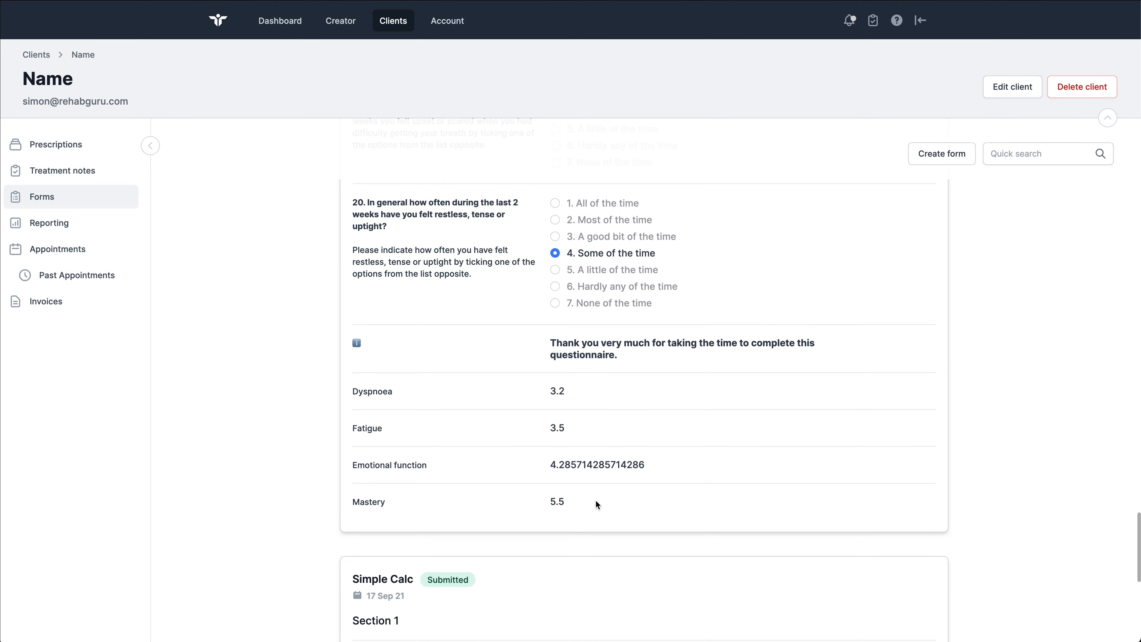
left_click_drag(566, 502, 550, 500)
left_click(579, 502)
left_click(75, 226)
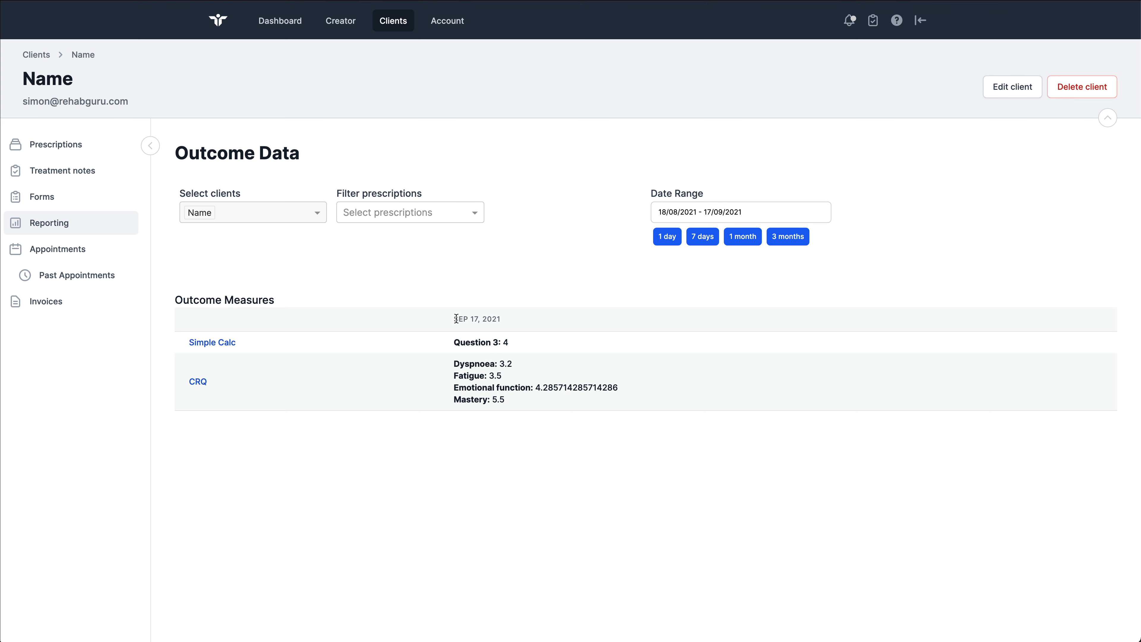
- Open the form templates in the account settings and look through the list of saved forms
left_click(446, 31)
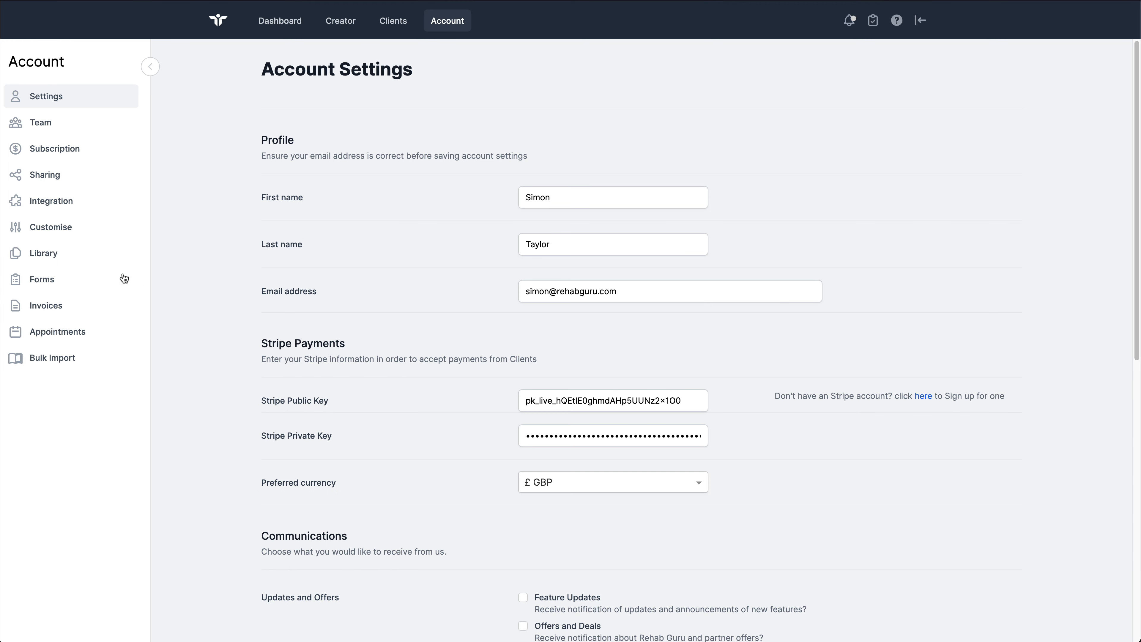
left_click(70, 280)
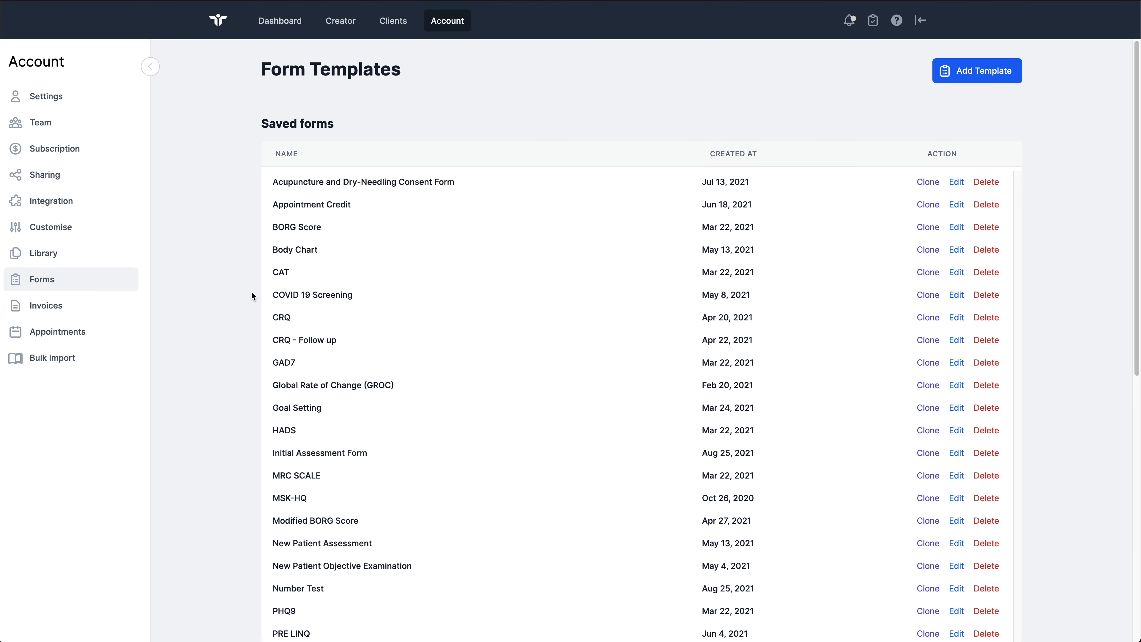
scroll(252, 295, "down", 2)
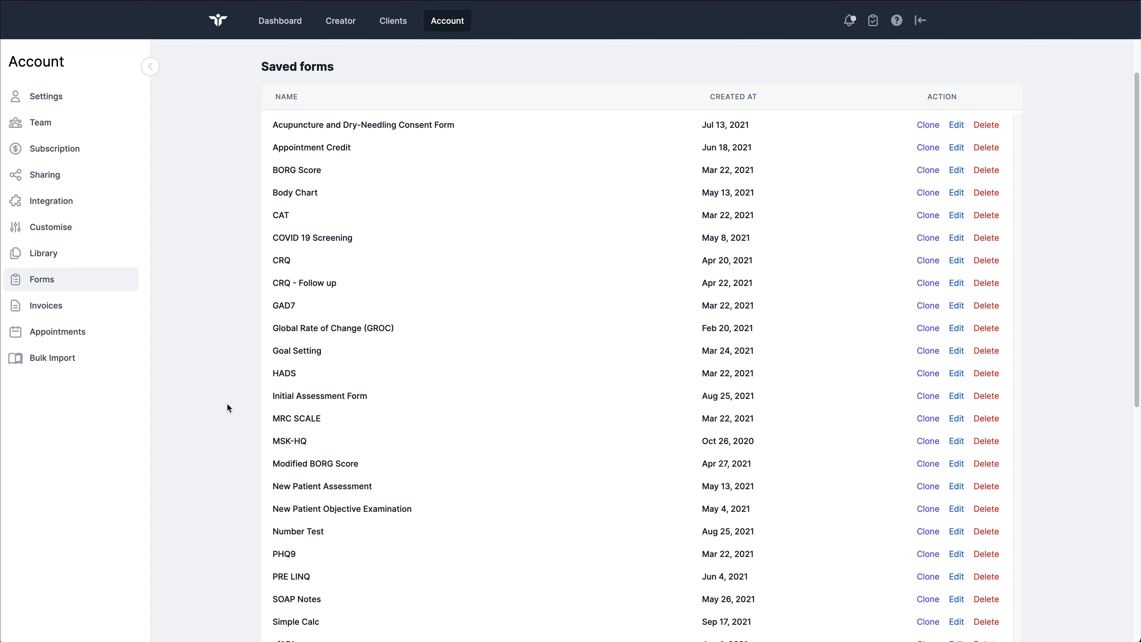
scroll(227, 405, "up", 1)
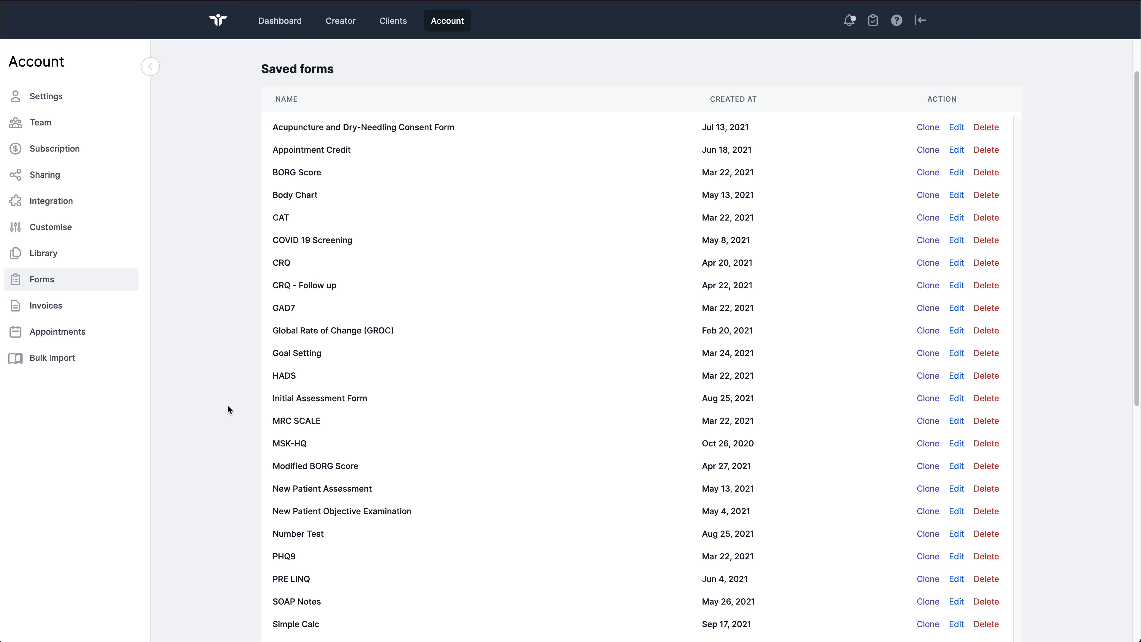
- View the help answers and the support contact form, and close the help window without sending a message
left_click(896, 21)
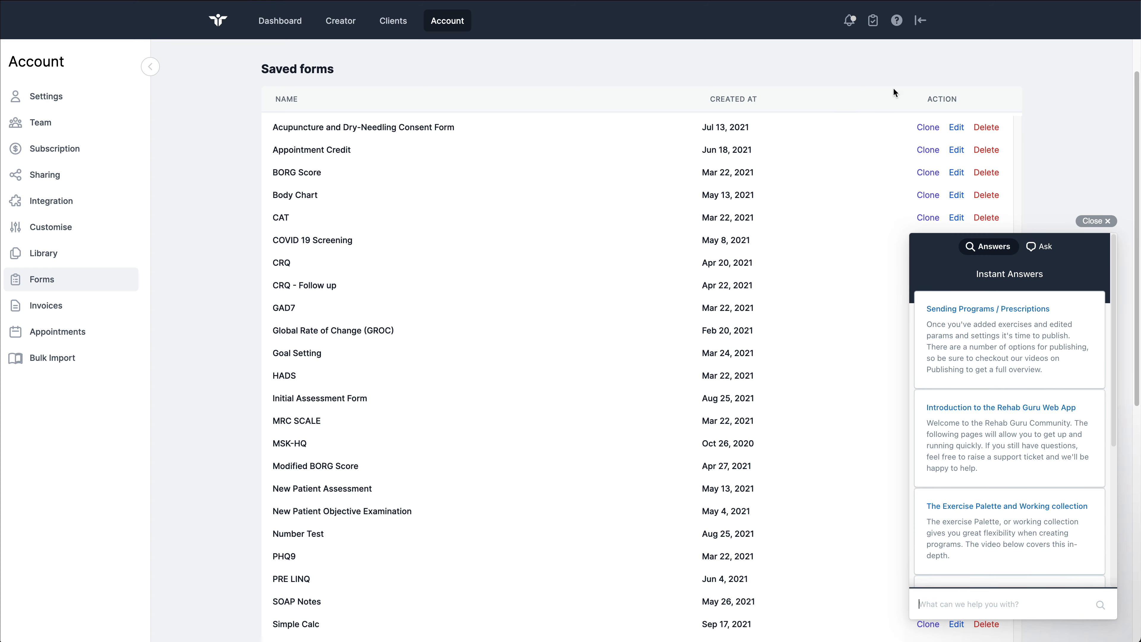
left_click(1038, 253)
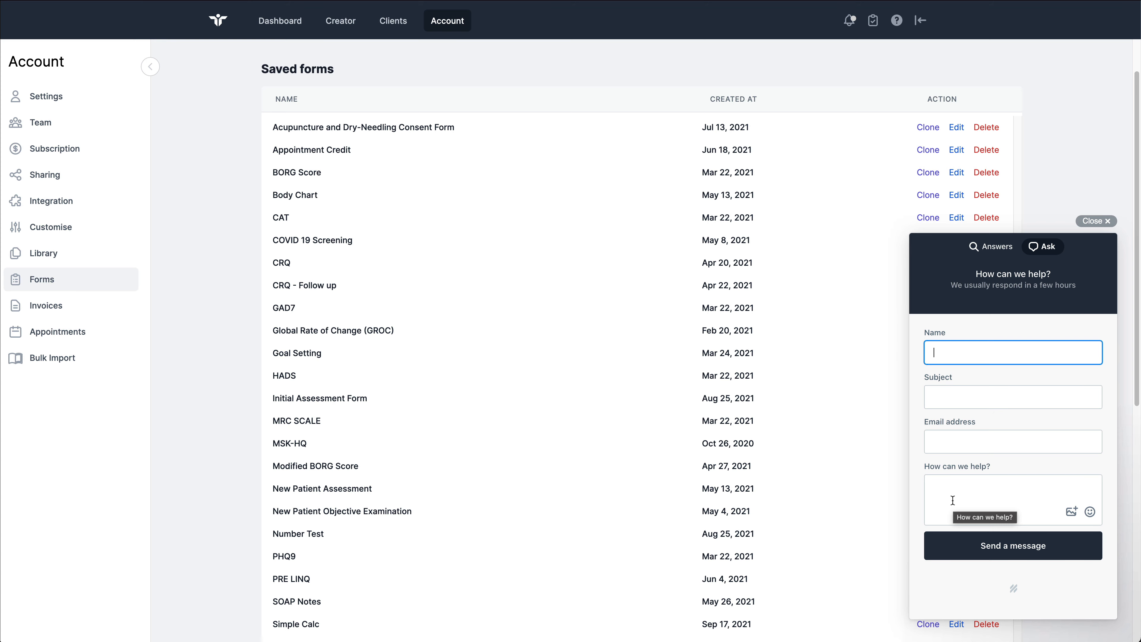
left_click(1093, 221)
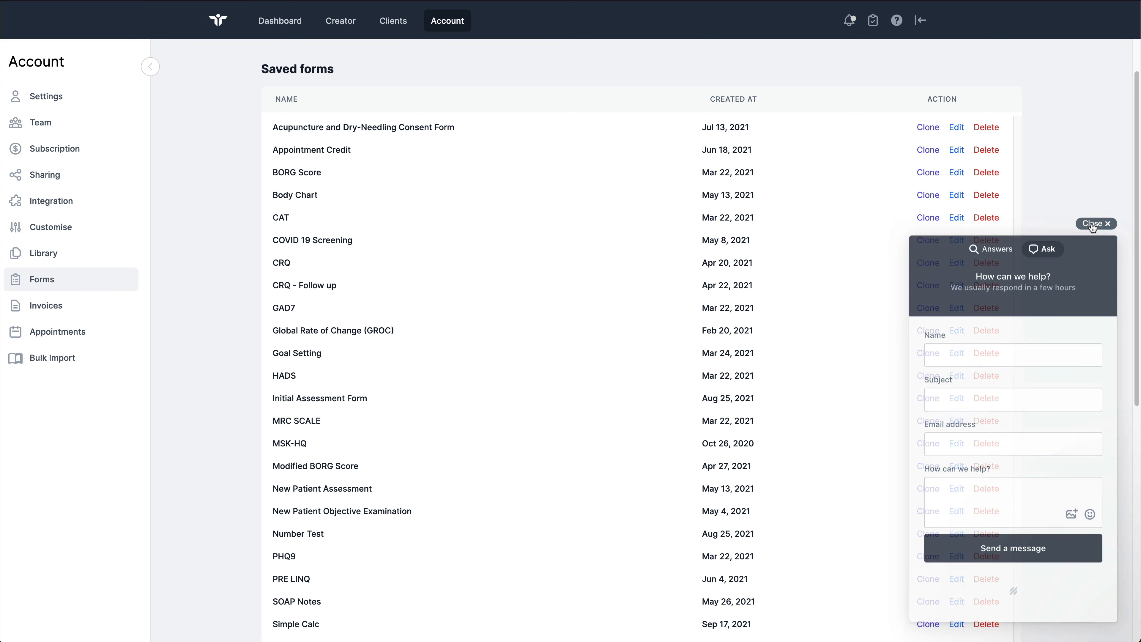